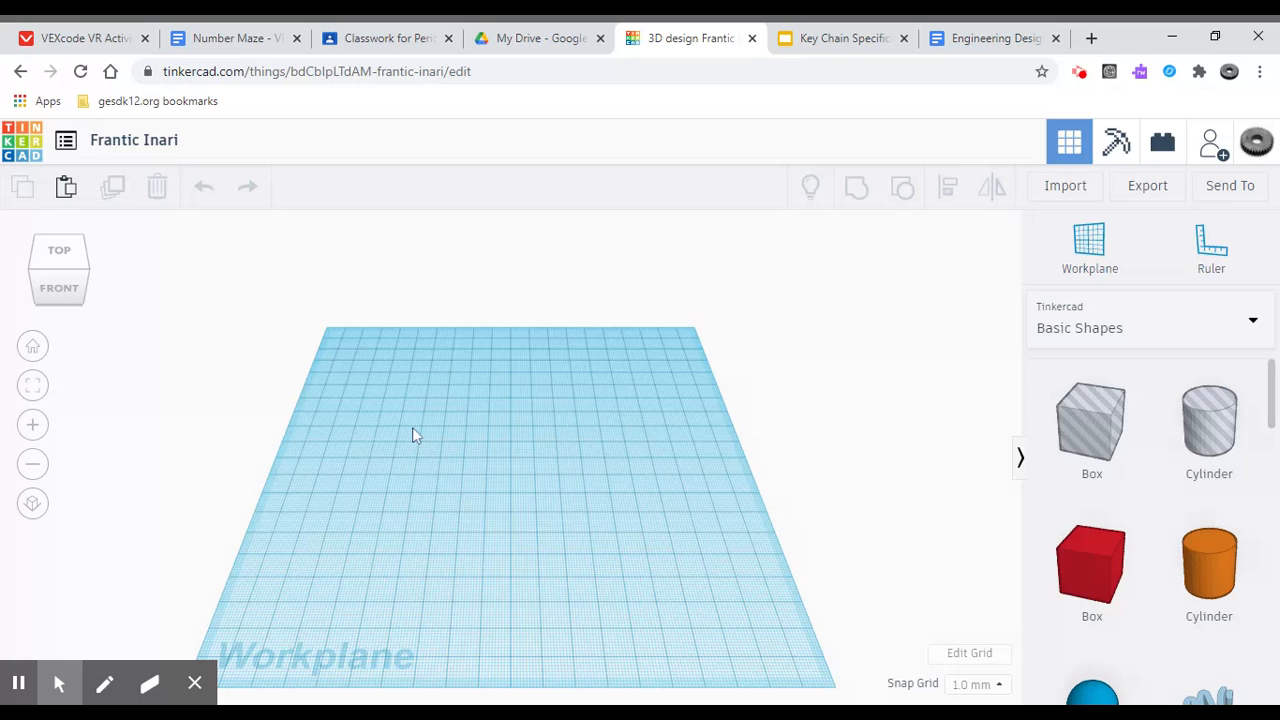
# Change the workplane grid's units to inches and update the grid.
pyautogui.click(966, 654)
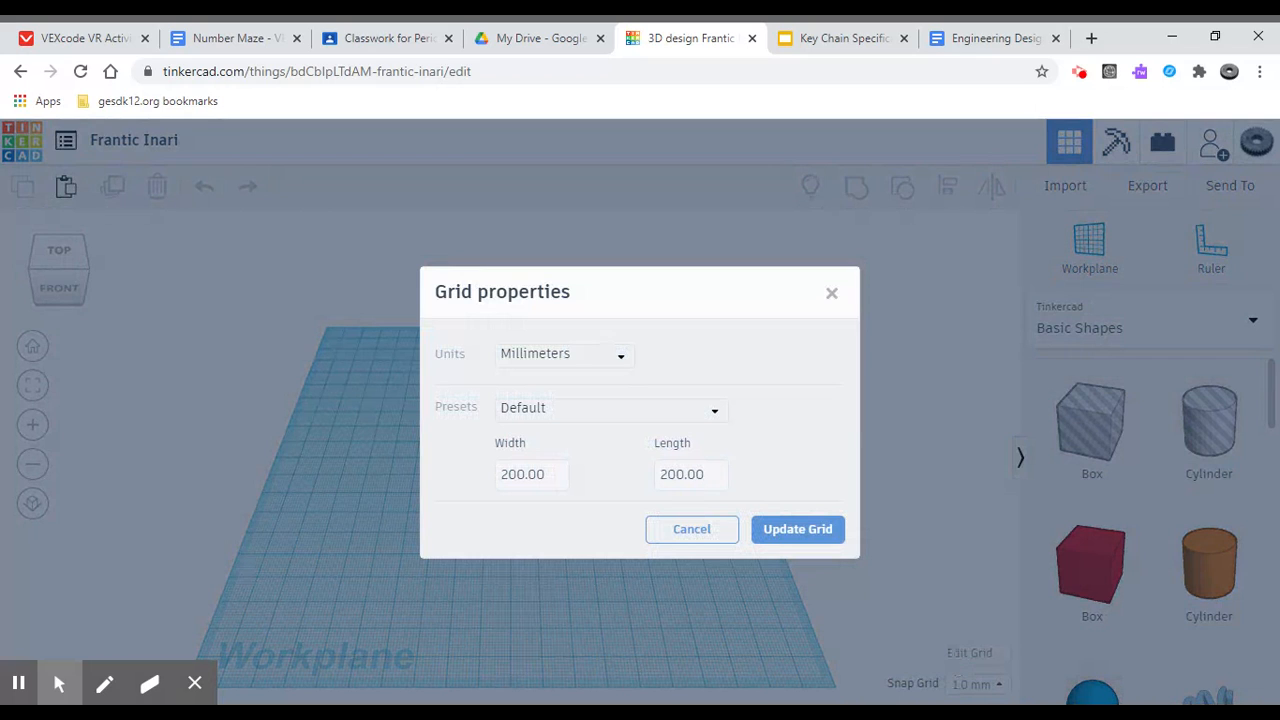
pyautogui.click(624, 362)
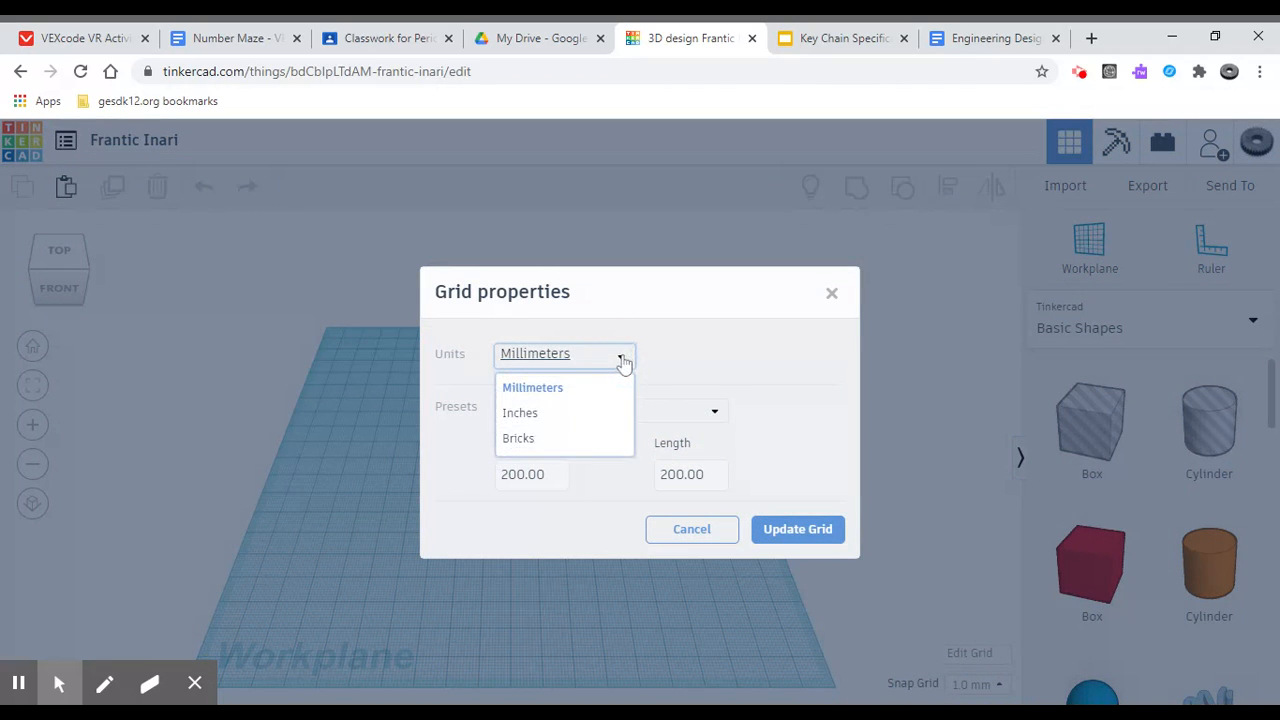
pyautogui.click(557, 418)
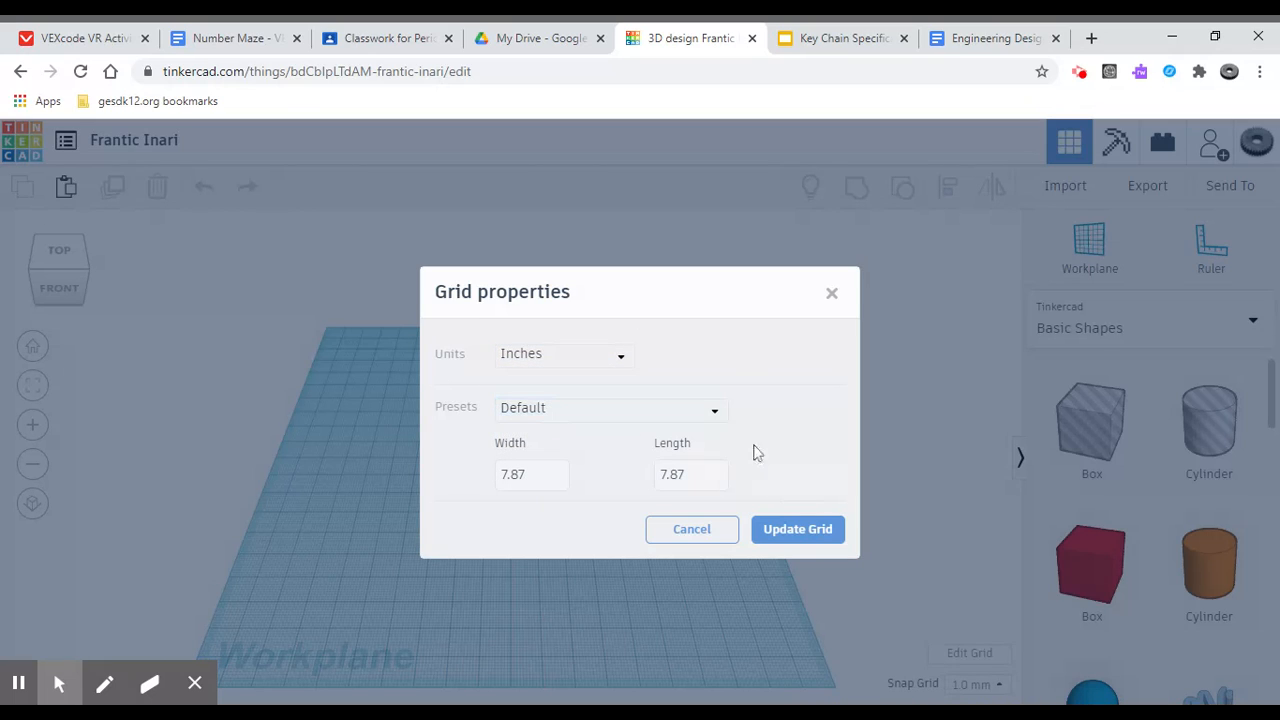
pyautogui.click(783, 530)
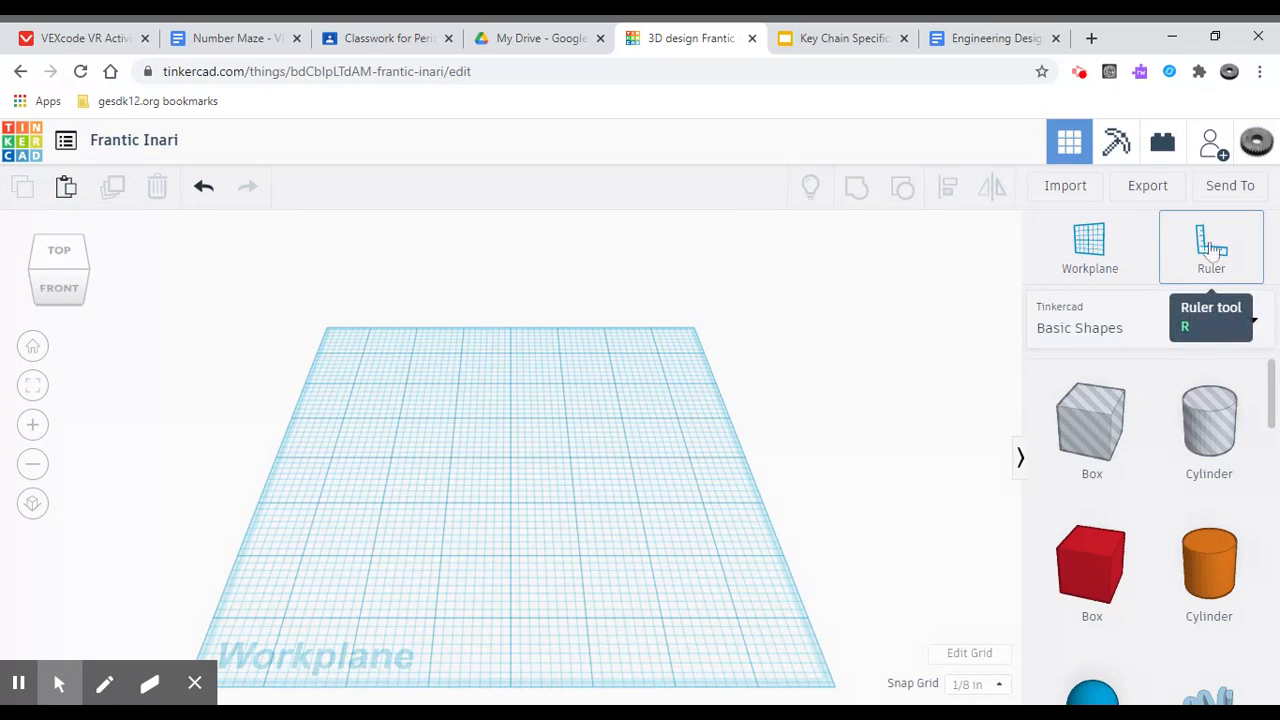
# Place a ruler near the workplane's front-left corner and add a solid box about 1 7/8 in across and 1 1/8 in back from its origin.
pyautogui.moveTo(1202, 256); pyautogui.dragTo(304, 579)
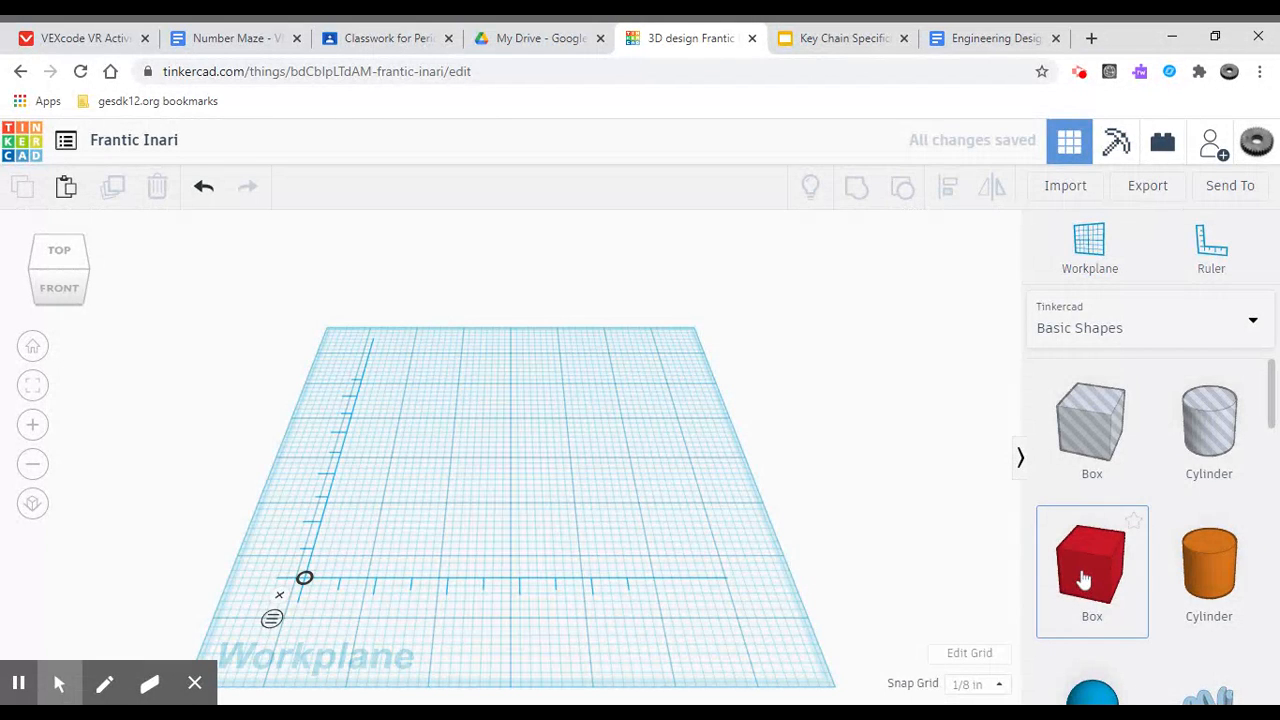
pyautogui.click(1040, 563)
pyautogui.moveTo(1040, 563); pyautogui.dragTo(478, 493)
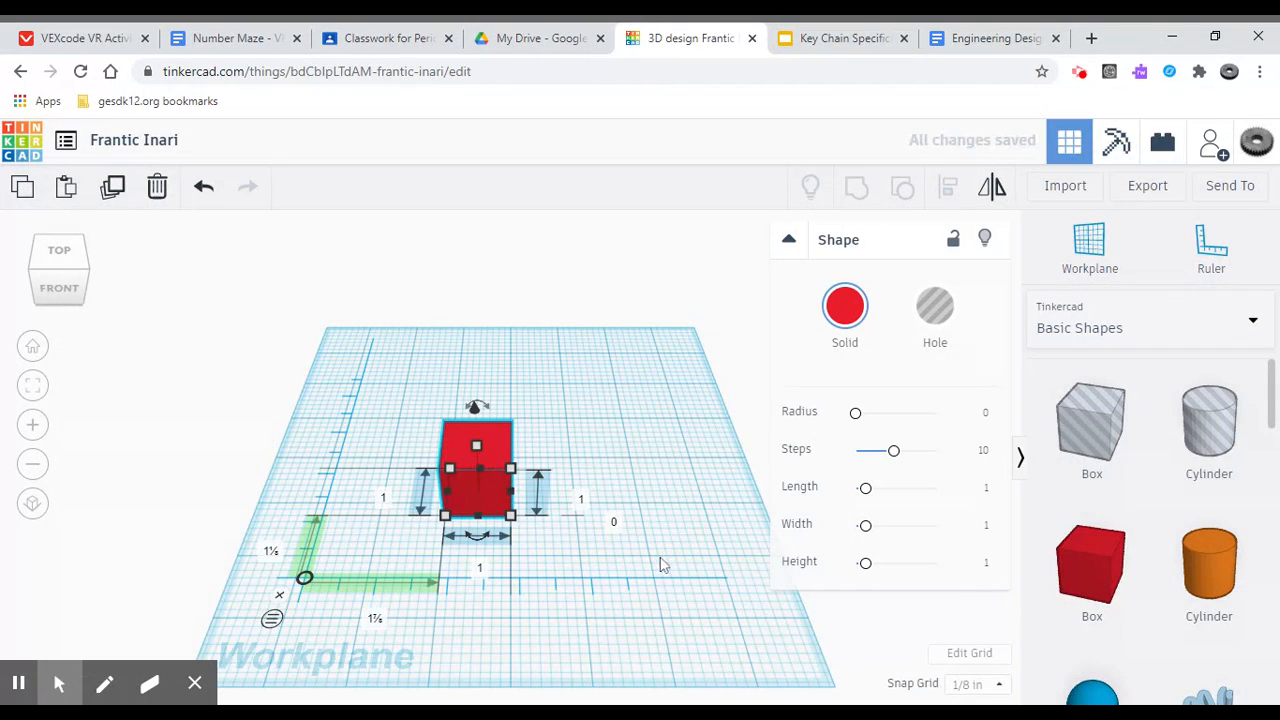
# Set the box's footprint to 4 in wide by 2 in deep.
pyautogui.click(484, 574)
pyautogui.write('4')
pyautogui.press('Return')
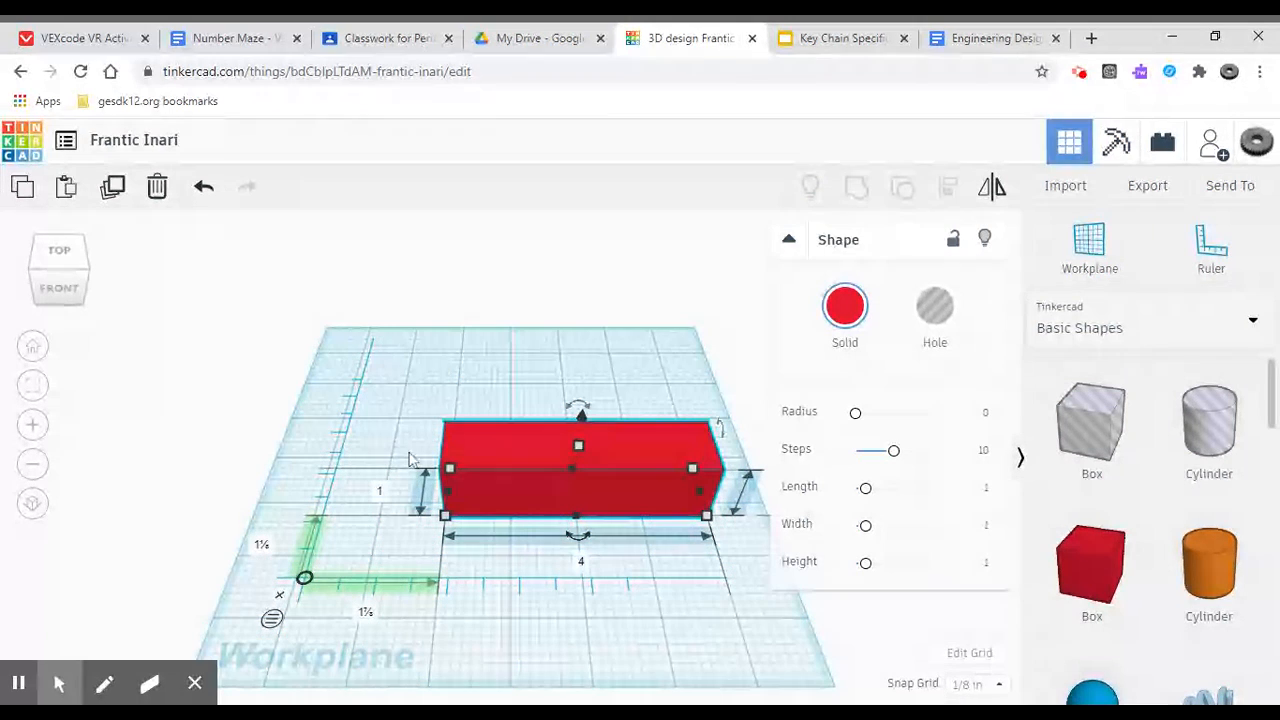
pyautogui.click(380, 496)
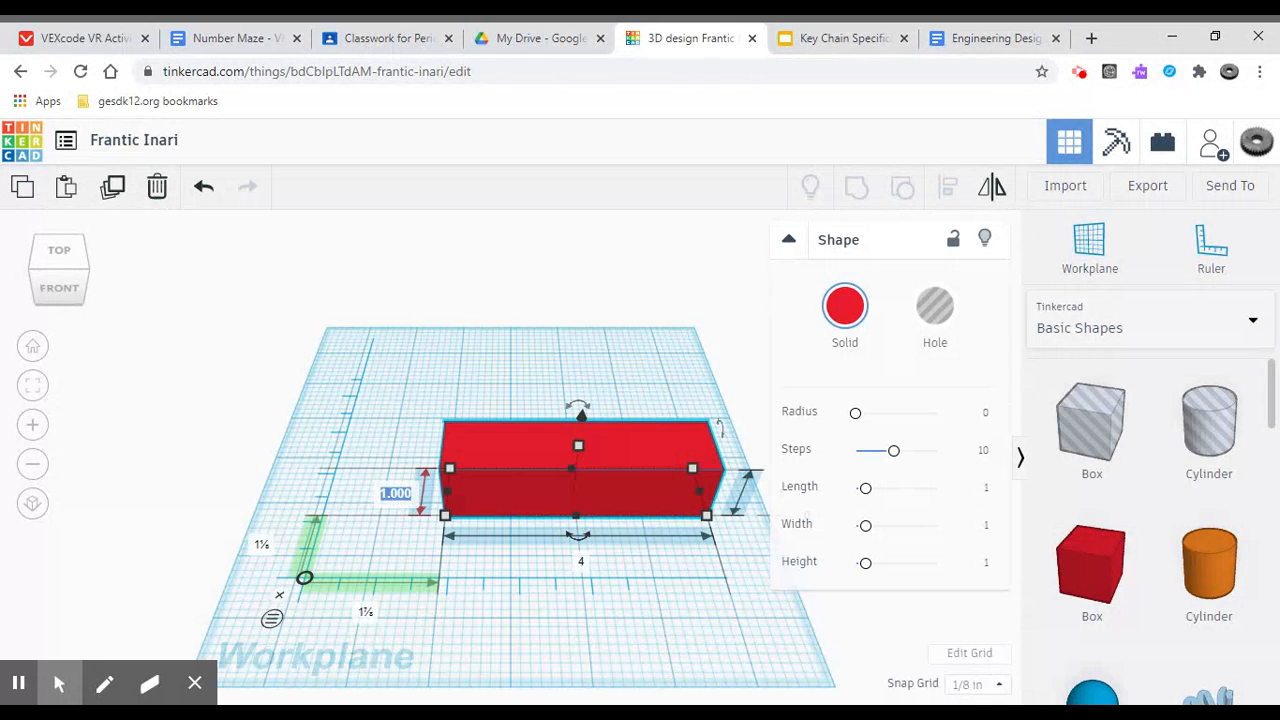
pyautogui.write('2')
pyautogui.press('Return')
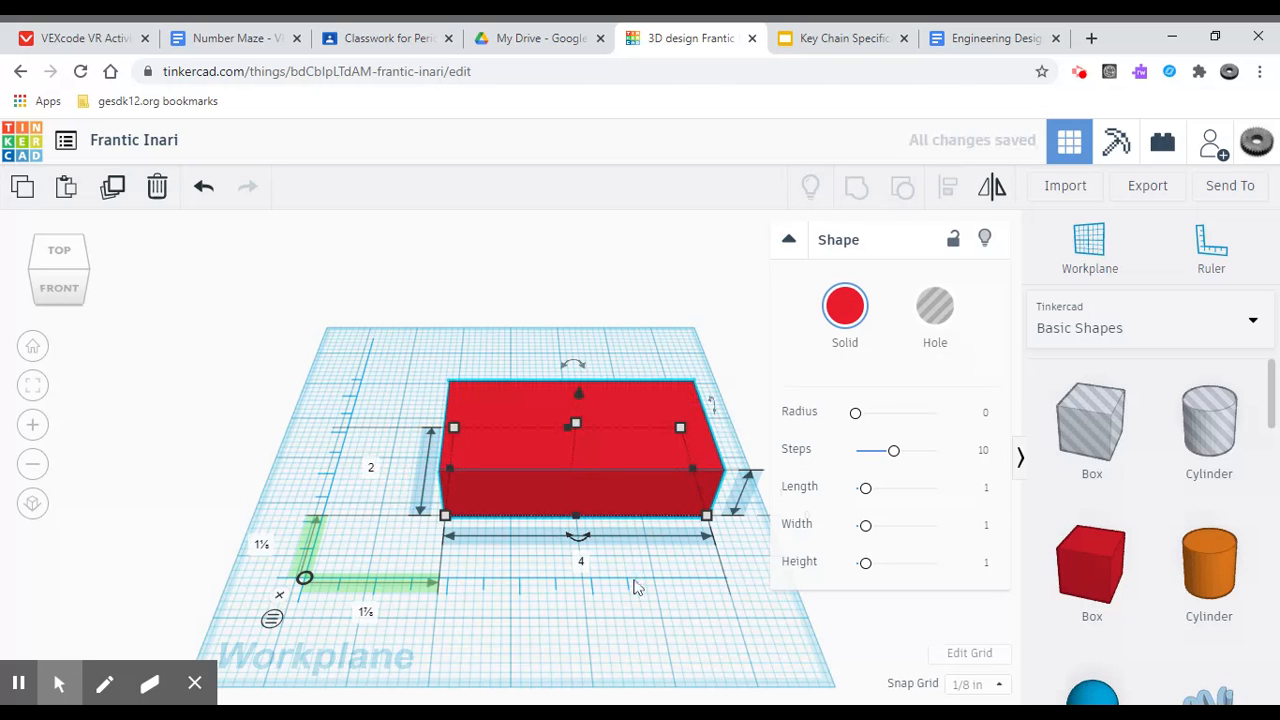
# Set the box's height to 0.5 in.
pyautogui.scroll(-3, 695, 548)
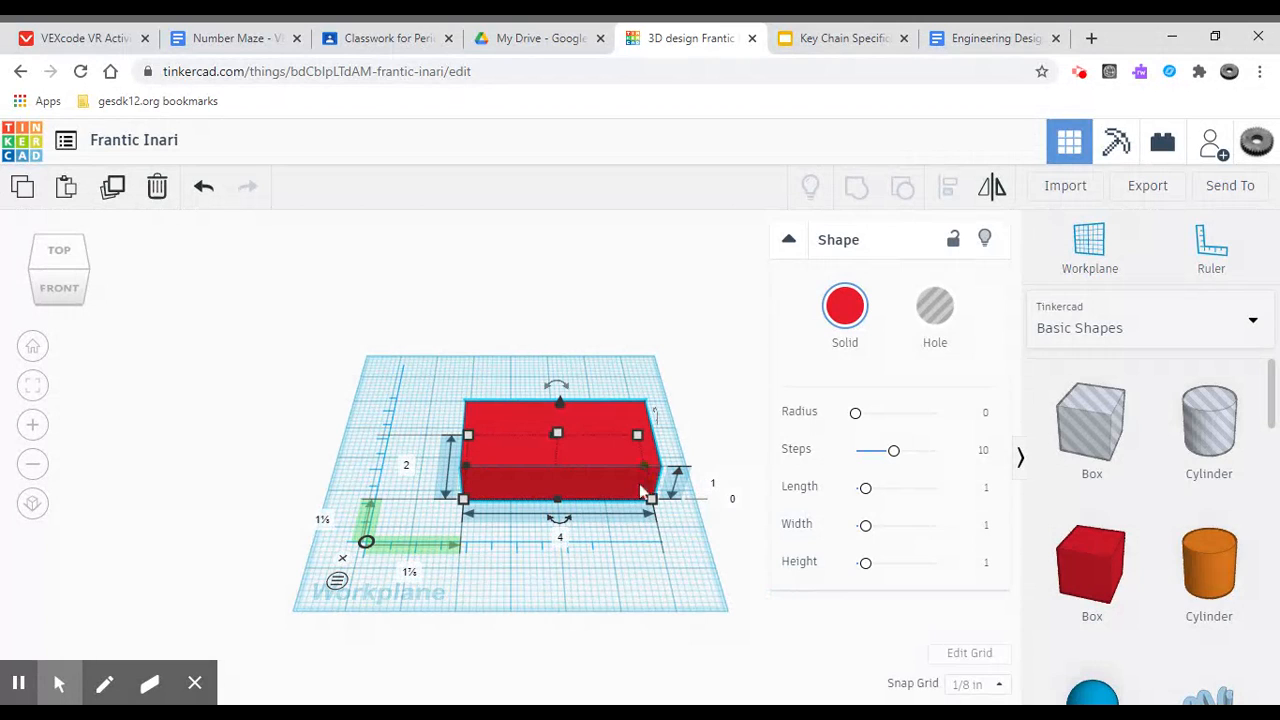
pyautogui.click(713, 484)
pyautogui.press('BackSpace')
pyautogui.write('.5')
pyautogui.press('Return')
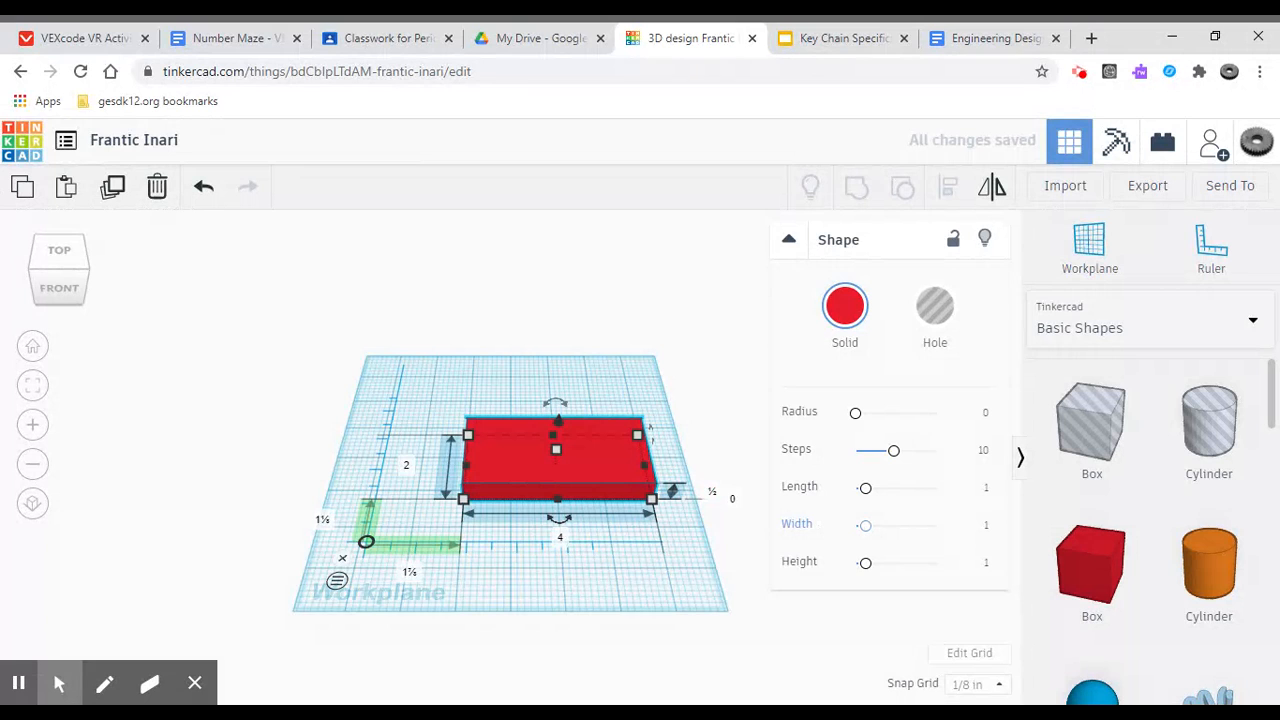
# Add a Text shape to the workplane behind the box.
pyautogui.scroll(1, 576, 545)
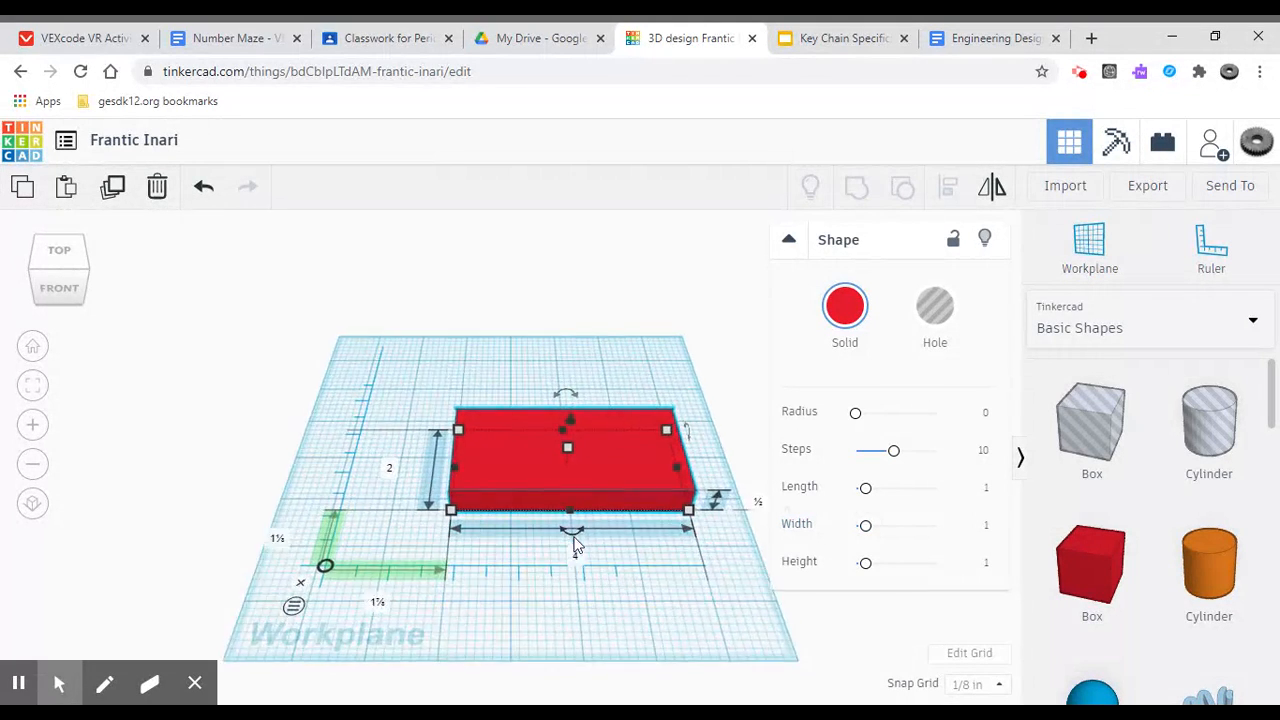
pyautogui.scroll(2, 576, 545)
pyautogui.click(655, 617)
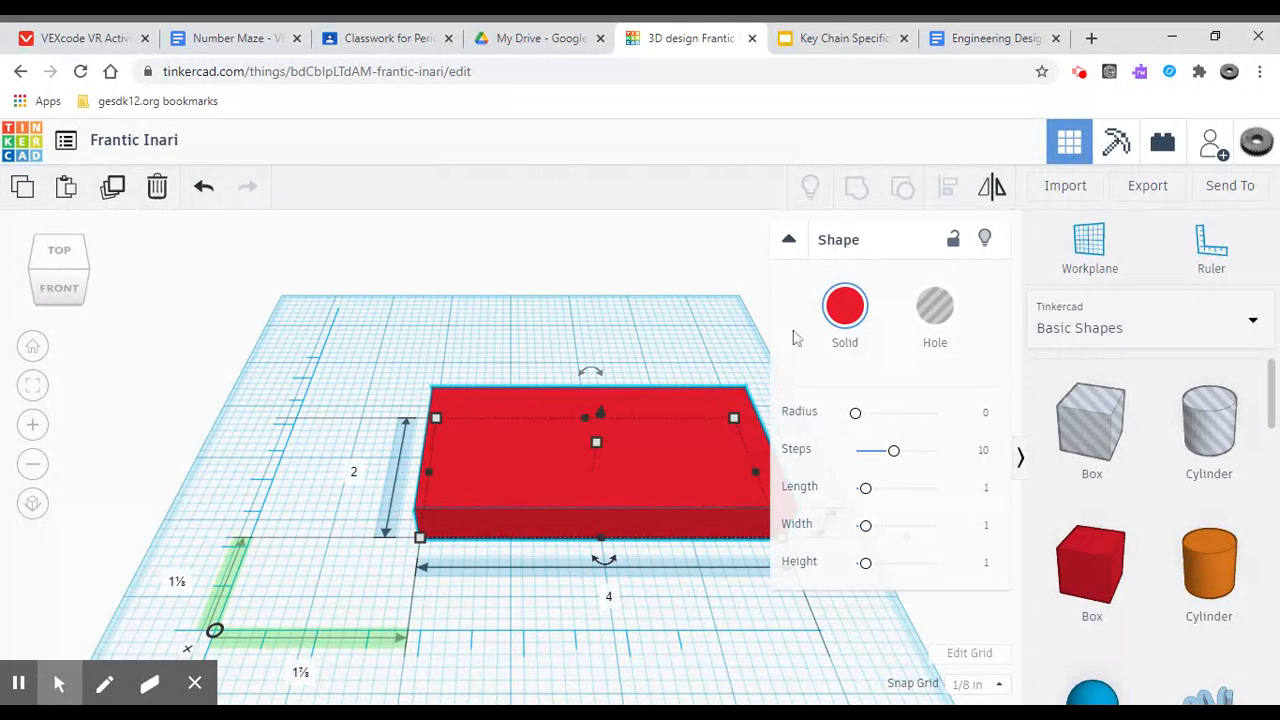
pyautogui.click(789, 240)
pyautogui.moveTo(742, 594); pyautogui.dragTo(716, 615, button='right')
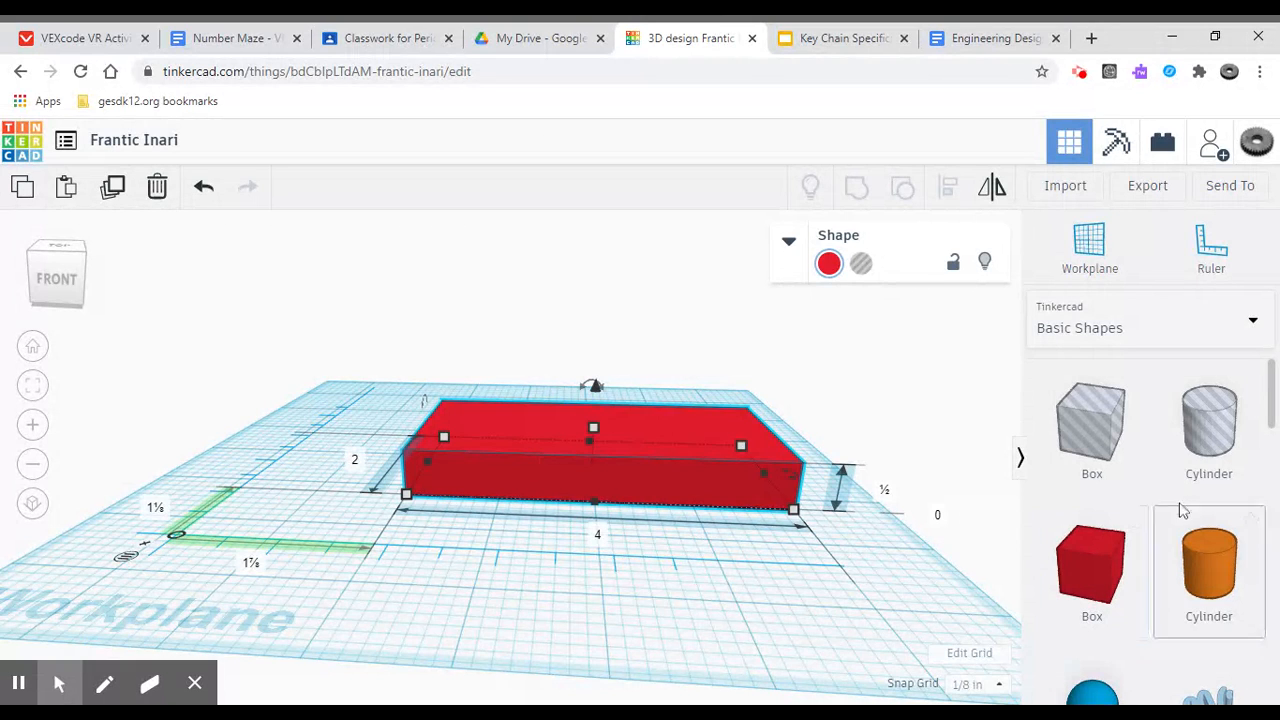
pyautogui.scroll(-3, 1195, 510)
pyautogui.scroll(-2, 1195, 510)
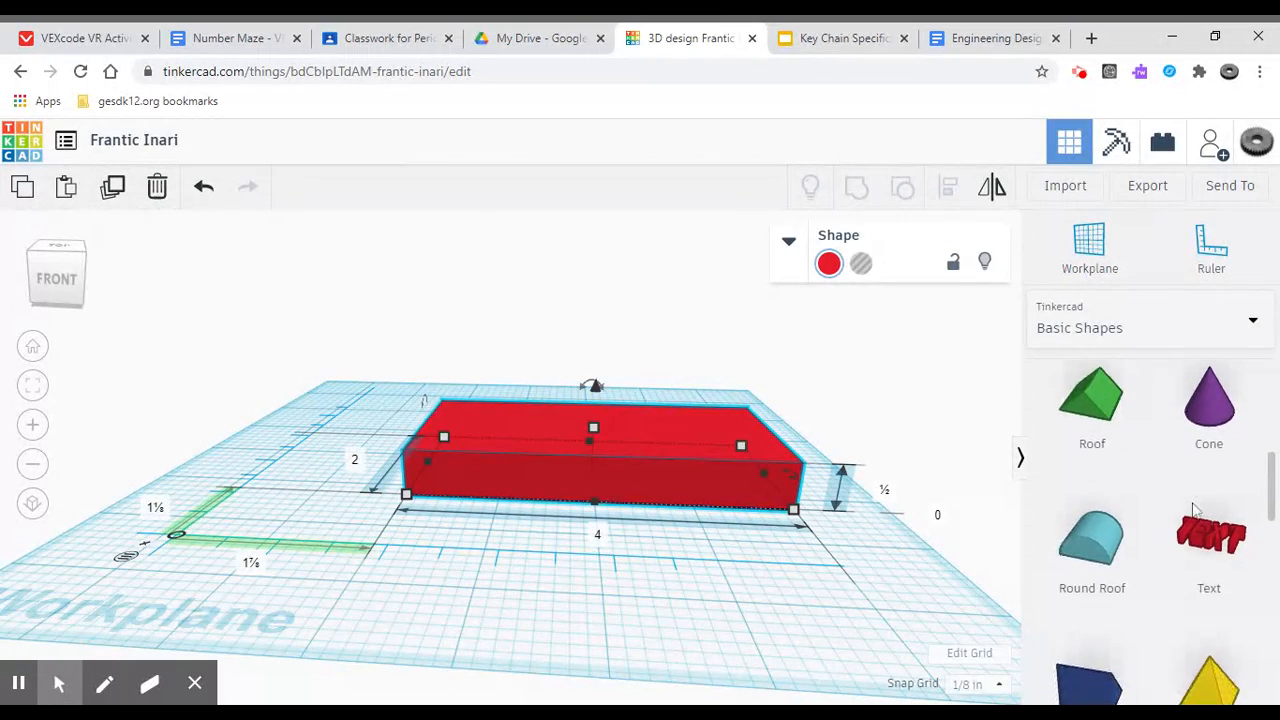
pyautogui.moveTo(771, 531); pyautogui.dragTo(783, 580, button='right')
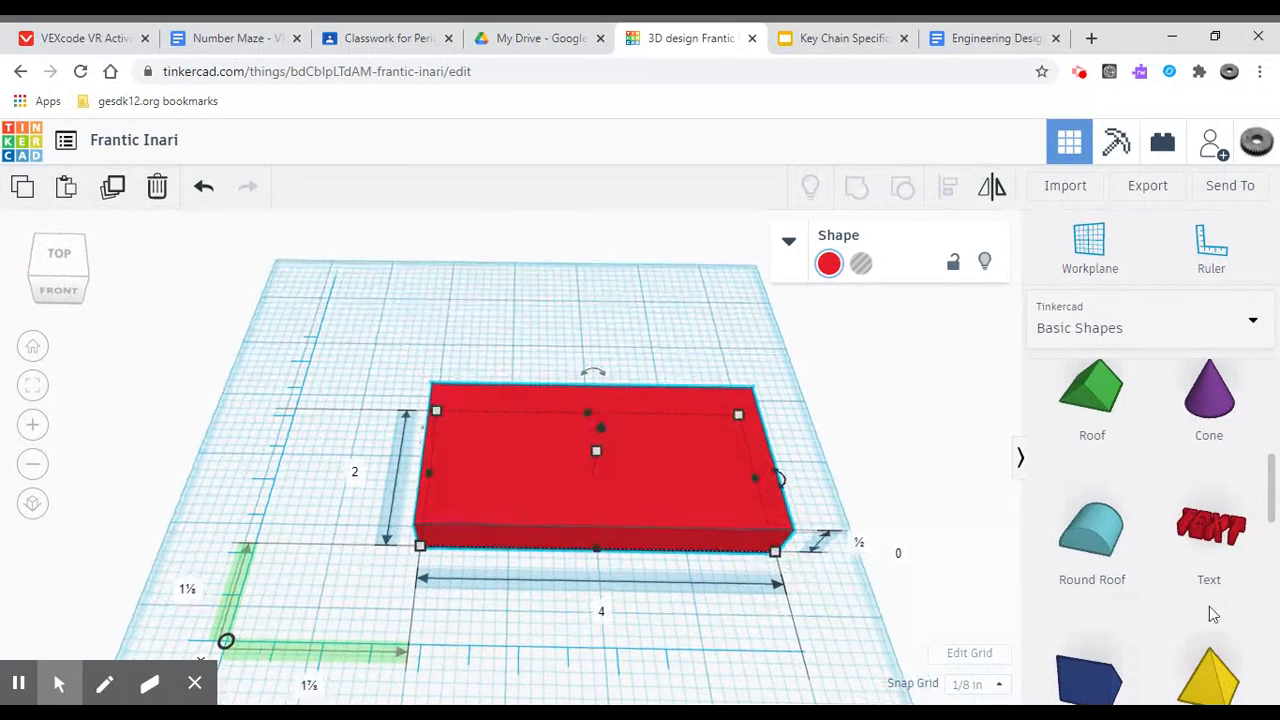
pyautogui.click(452, 280)
pyautogui.click(462, 318)
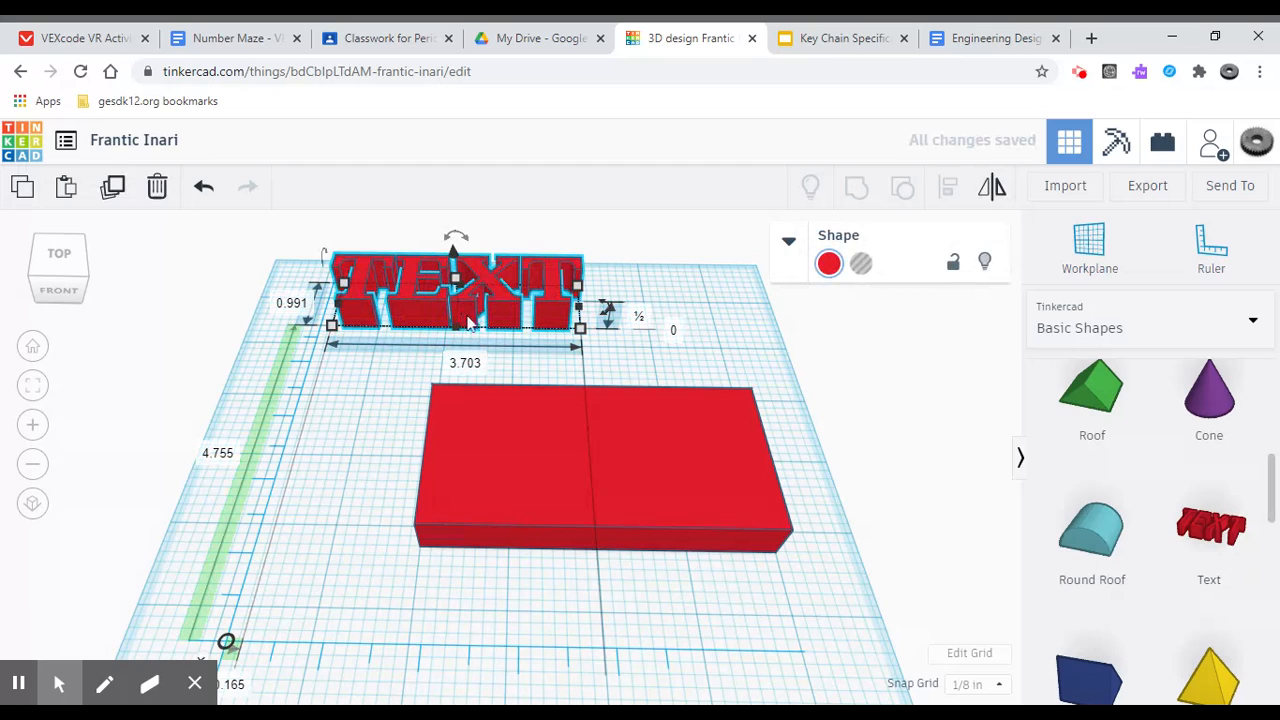
# Replace the Text shape's default wording with the keychain owner's title and initial.
pyautogui.click(788, 241)
pyautogui.click(880, 411)
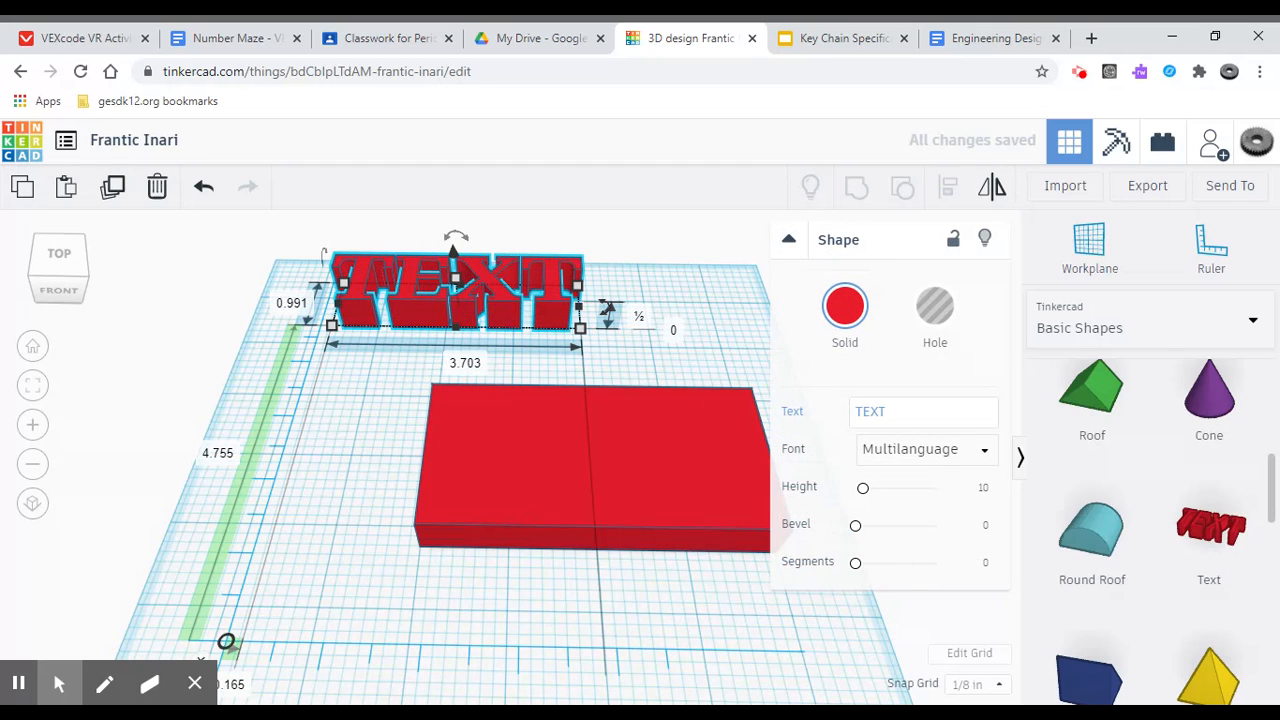
pyautogui.click(886, 411)
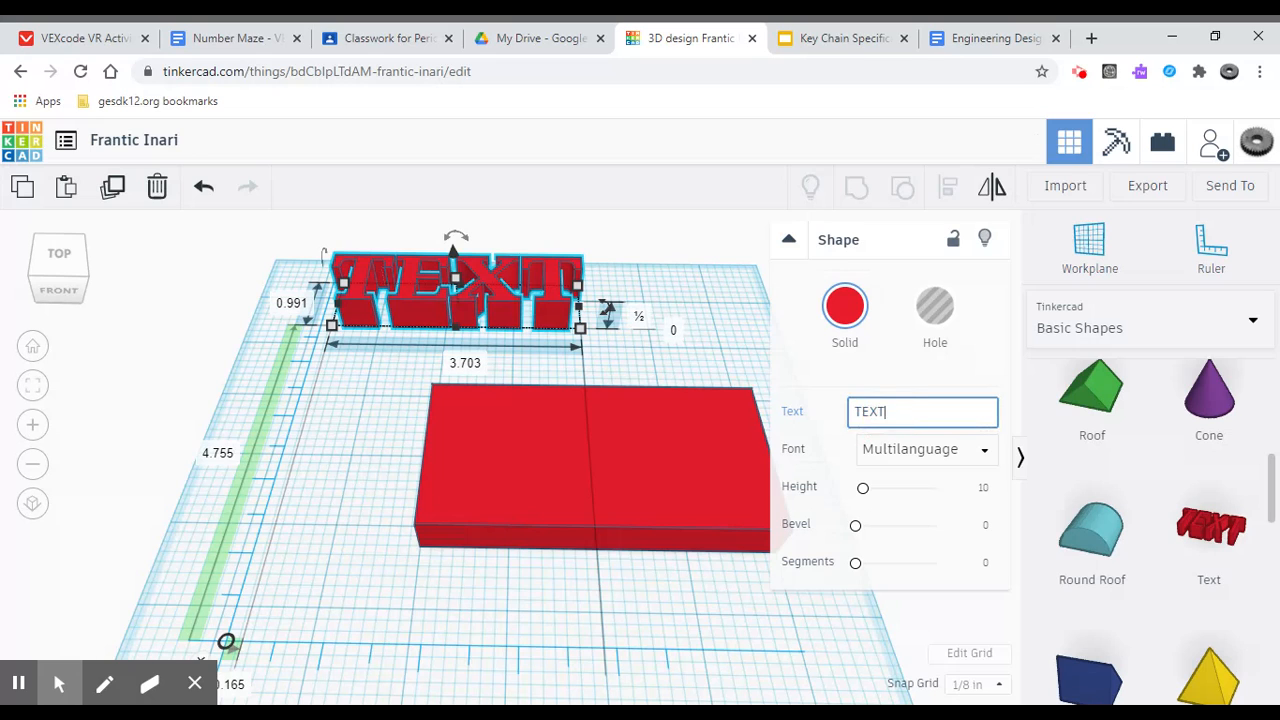
pyautogui.press('BackSpace')
pyautogui.press('BackSpace')
pyautogui.press('BackSpace')
pyautogui.press('BackSpace')
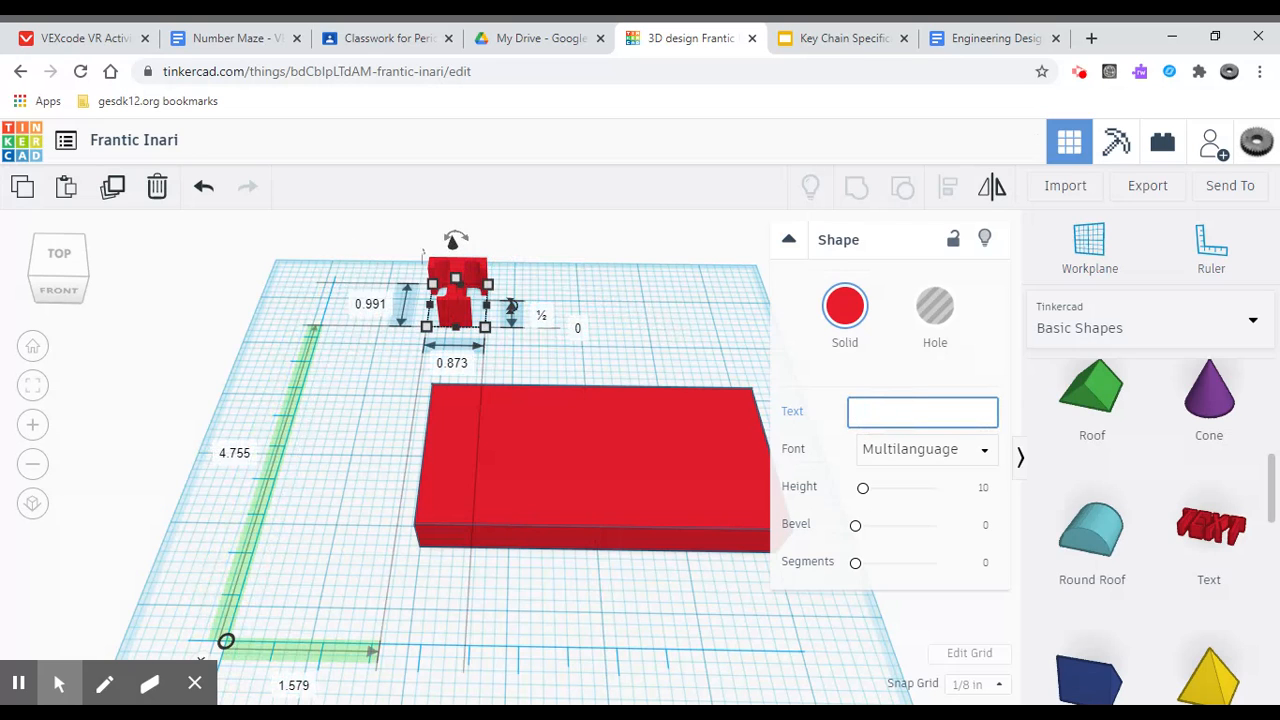
pyautogui.write('Mr. ')
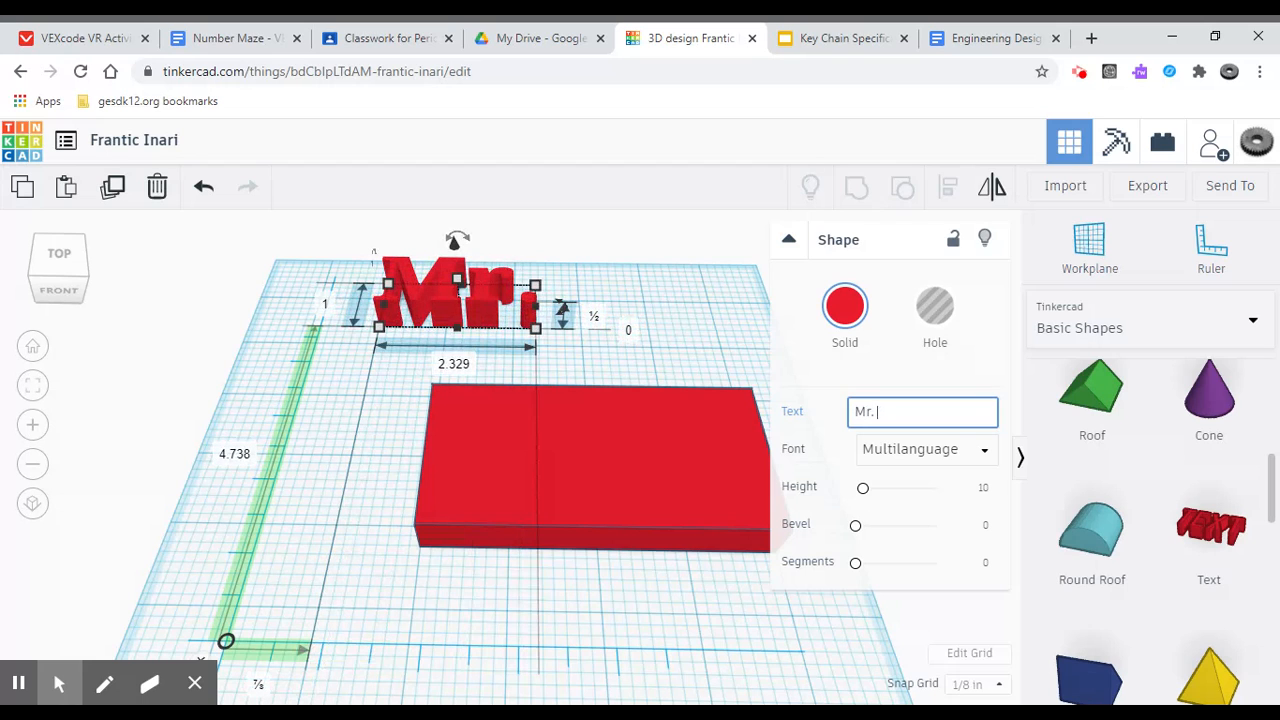
pyautogui.write('J')
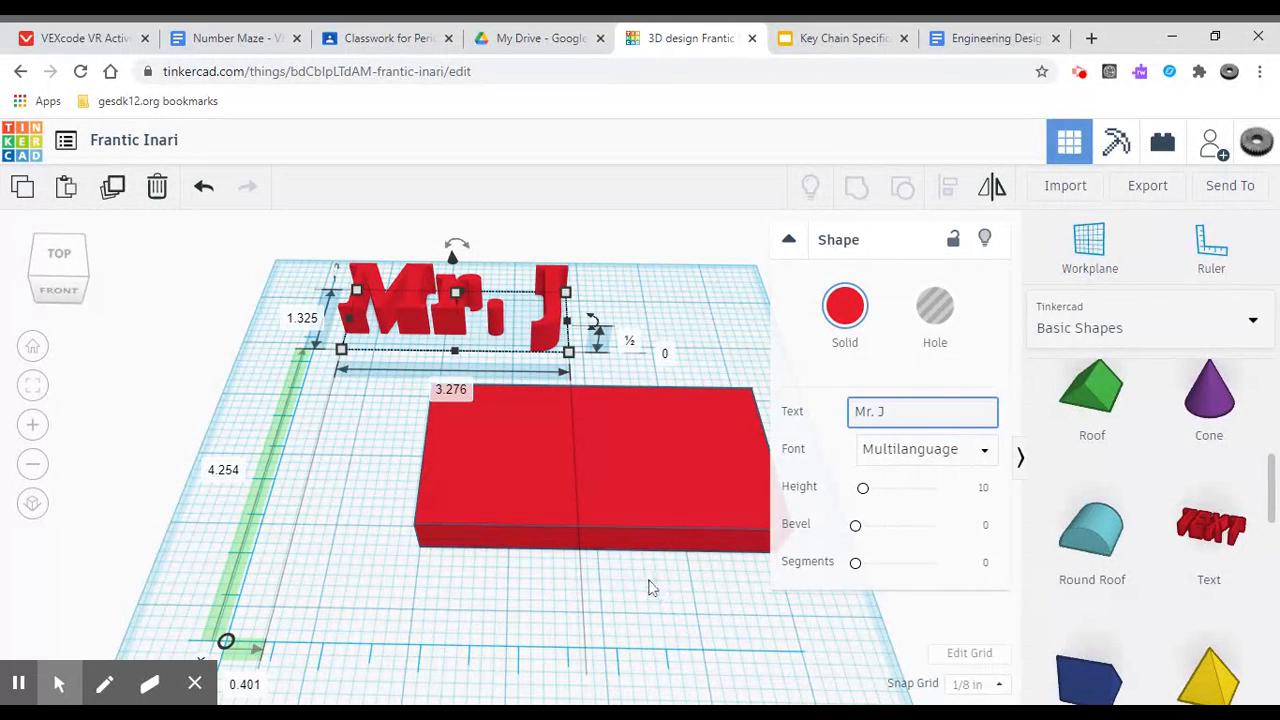
# Enlarge the name text to about 4.22 in wide by 1.45 in deep, checking it with an undo and redo.
pyautogui.moveTo(568, 352); pyautogui.dragTo(636, 358)
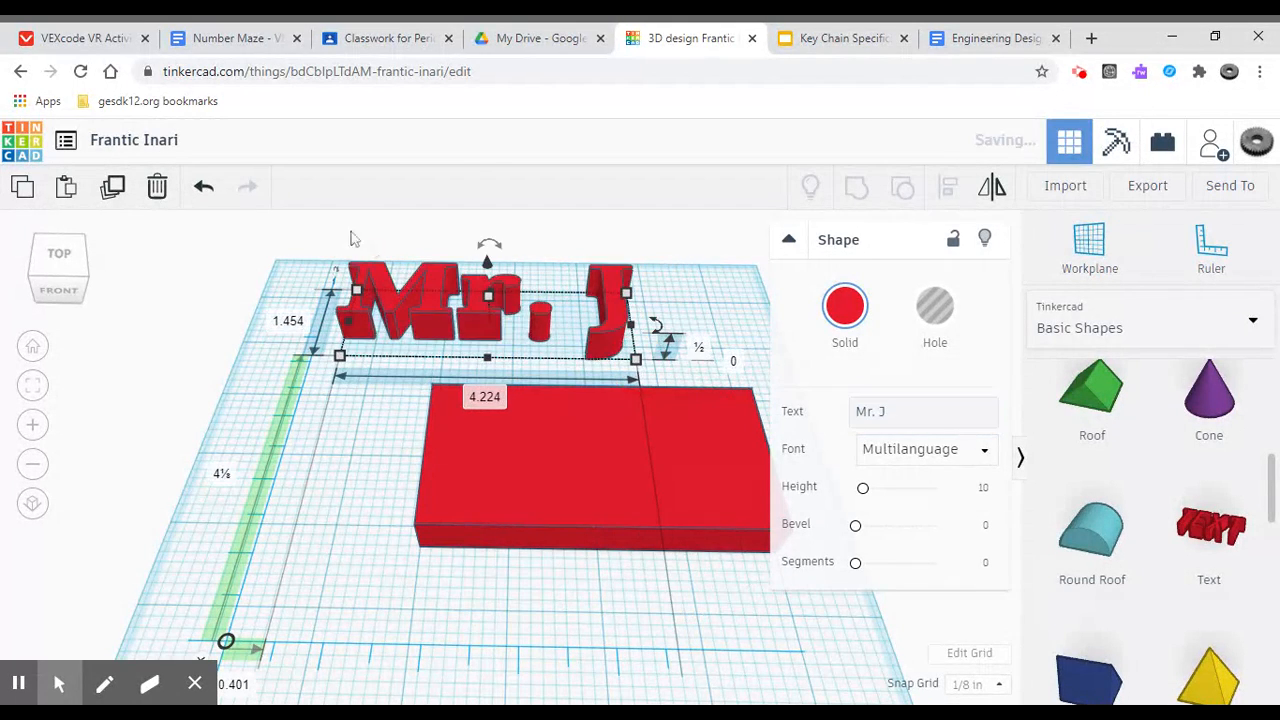
pyautogui.click(204, 187)
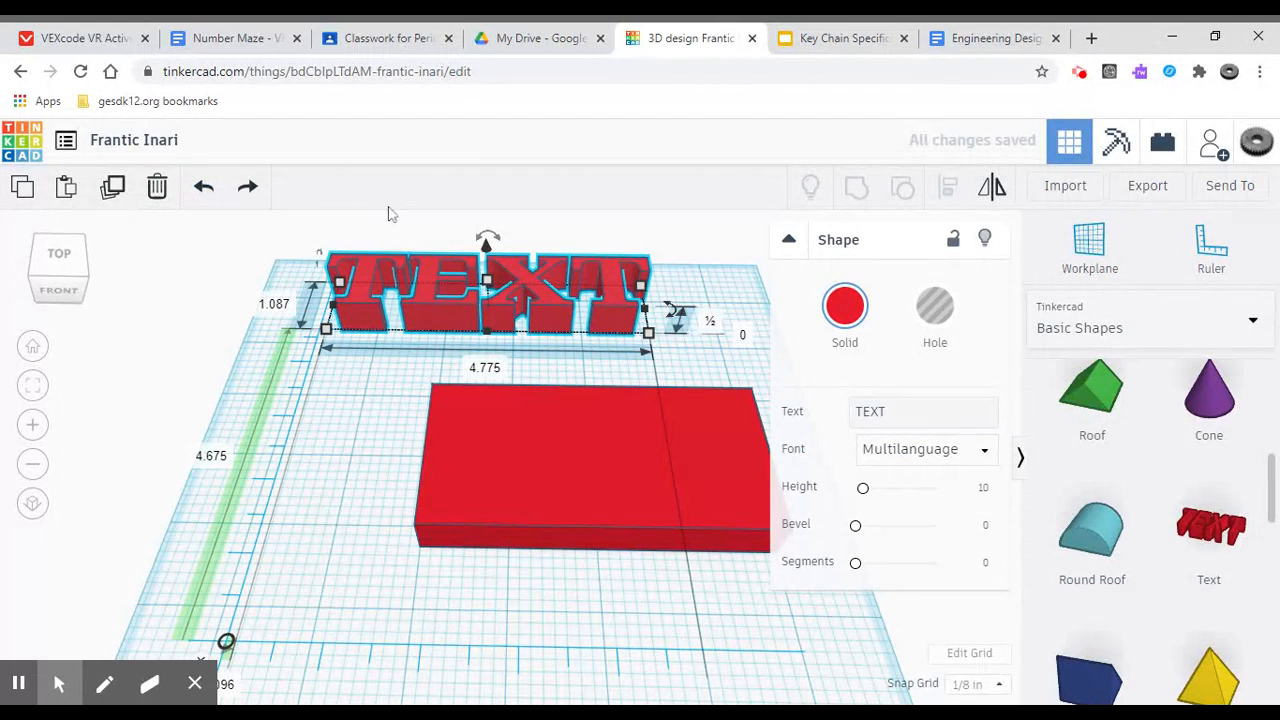
pyautogui.click(248, 185)
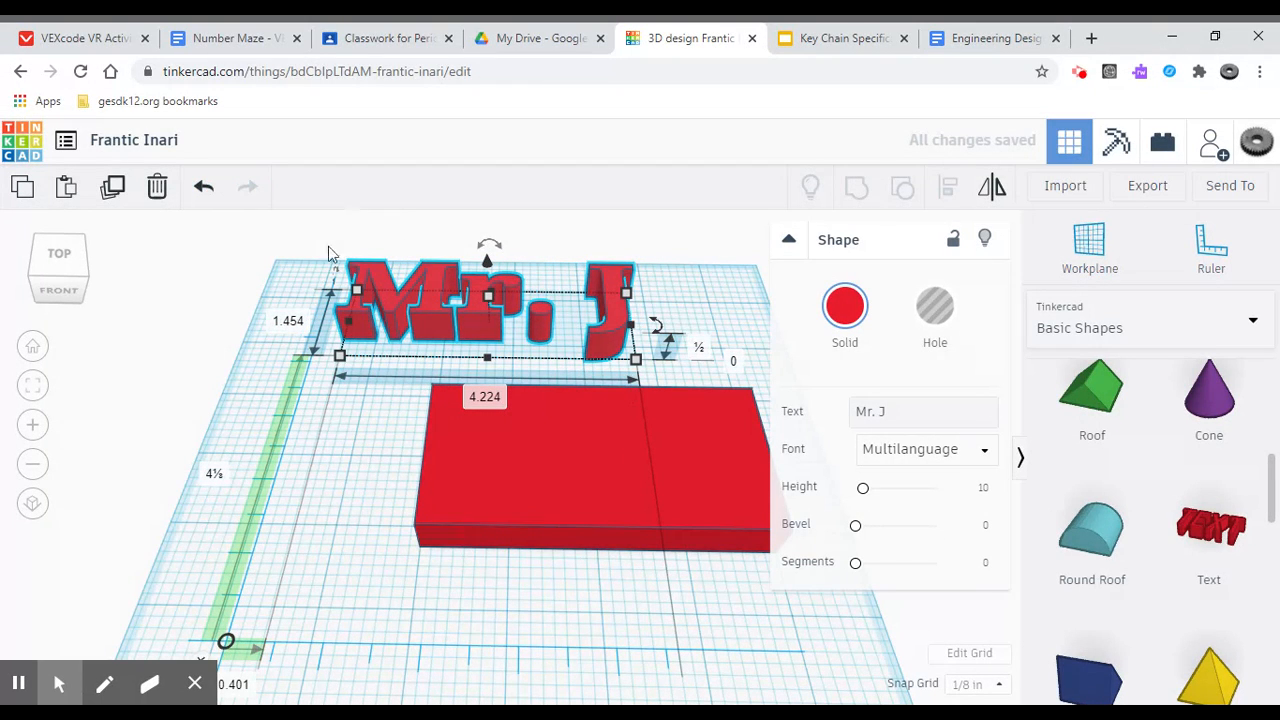
# Try the name text over the box, and move it back behind the box.
pyautogui.moveTo(486, 298); pyautogui.dragTo(612, 445)
pyautogui.moveTo(602, 435)
pyautogui.mouseDown()
pyautogui.moveTo(545, 416)
pyautogui.moveTo(588, 449)
pyautogui.mouseUp()
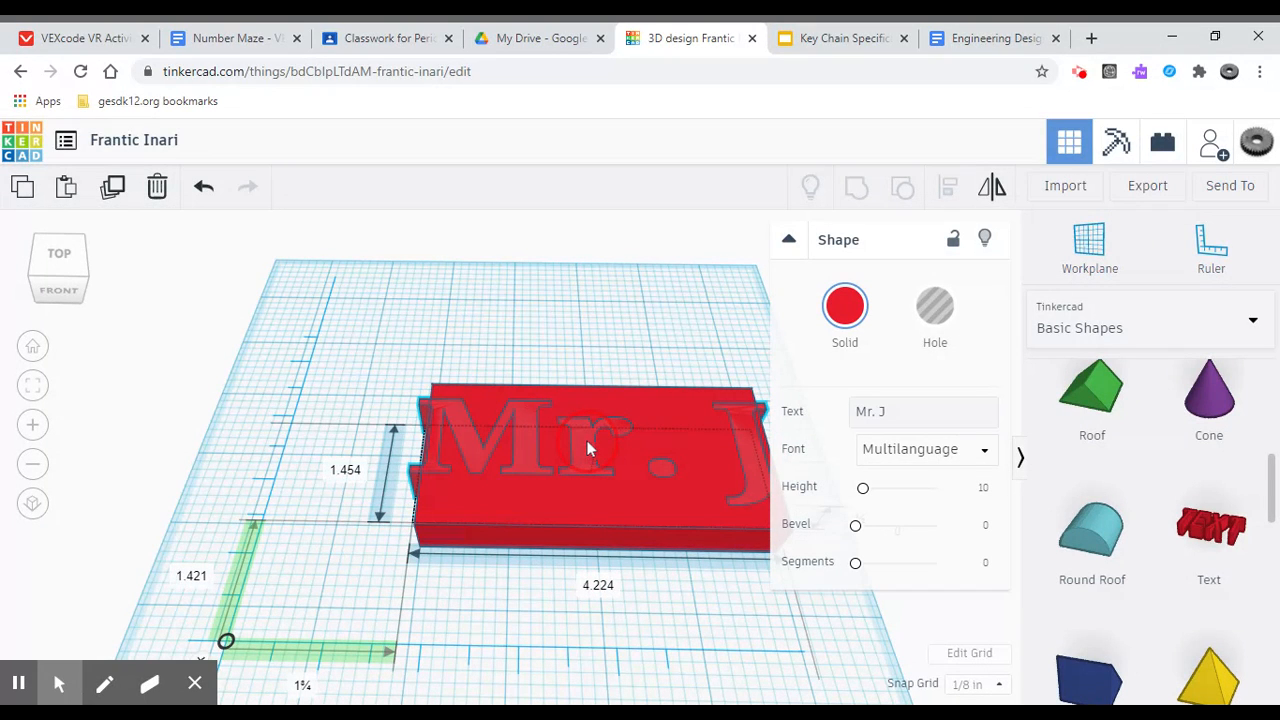
pyautogui.moveTo(590, 448); pyautogui.dragTo(521, 324)
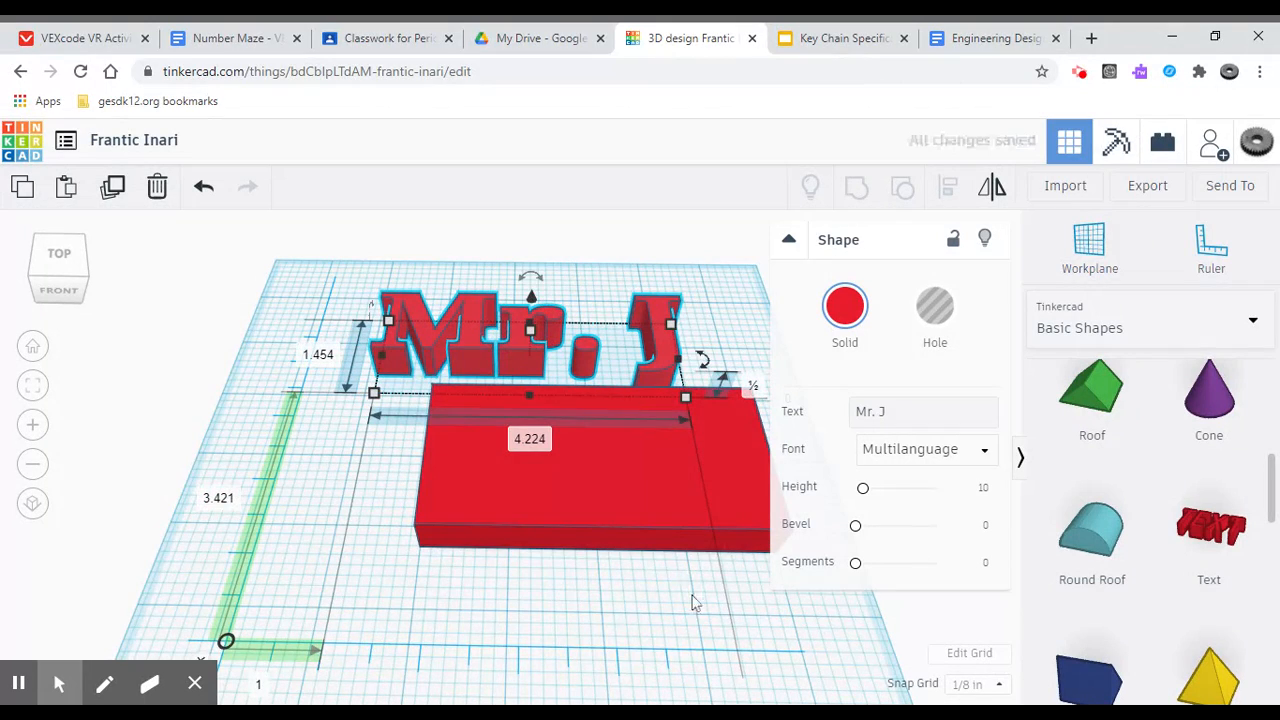
# Try a height of 0.25 in for the name text, and undo that change.
pyautogui.moveTo(689, 603); pyautogui.dragTo(700, 446, button='right')
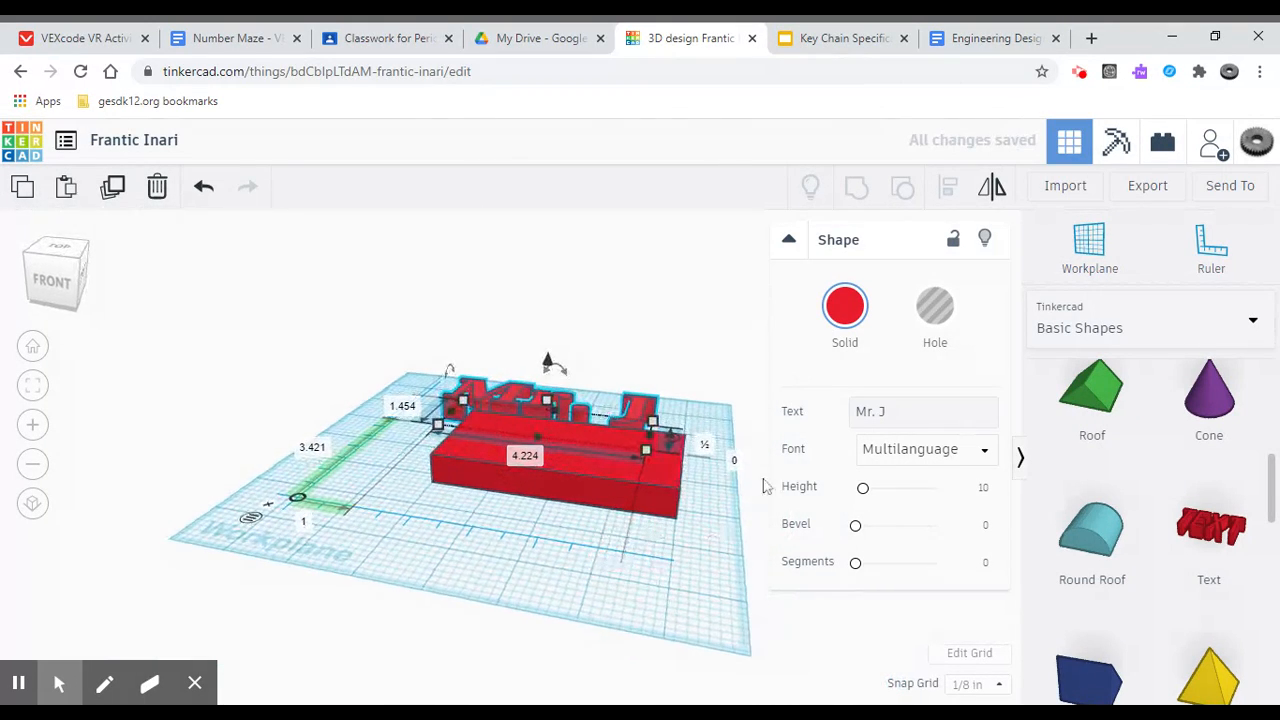
pyautogui.click(716, 447)
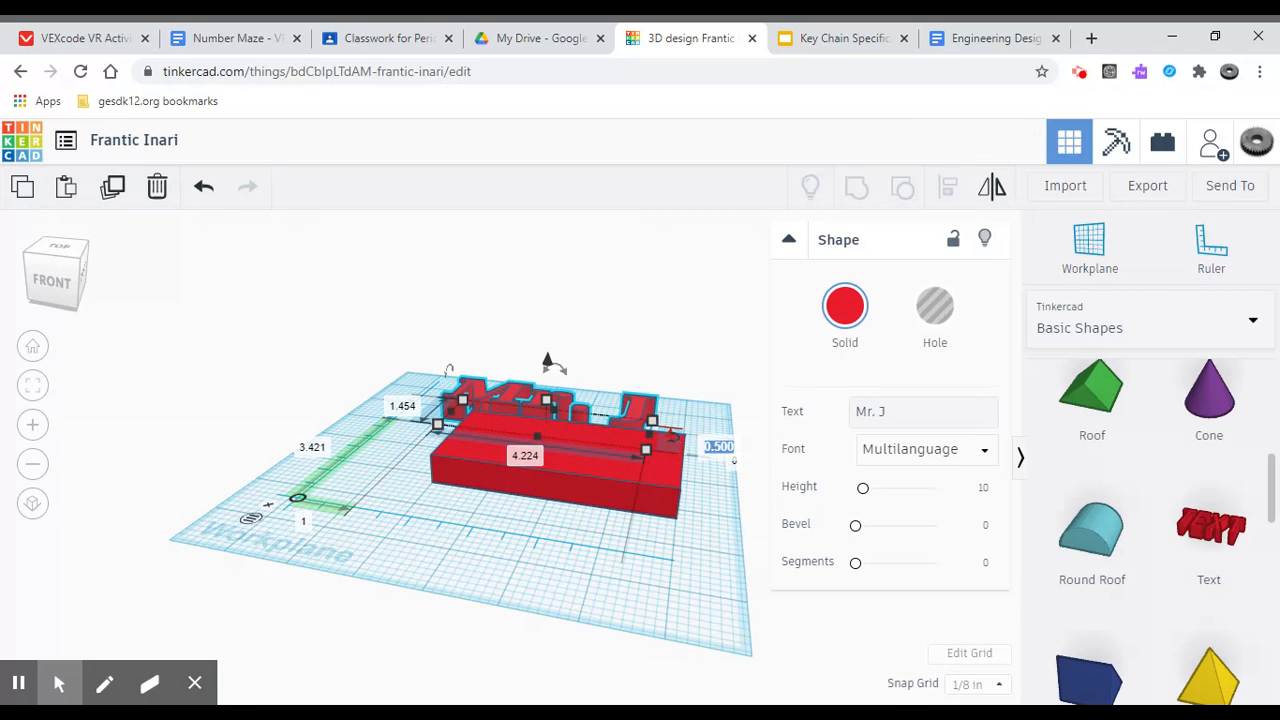
pyautogui.press('BackSpace')
pyautogui.press('Return')
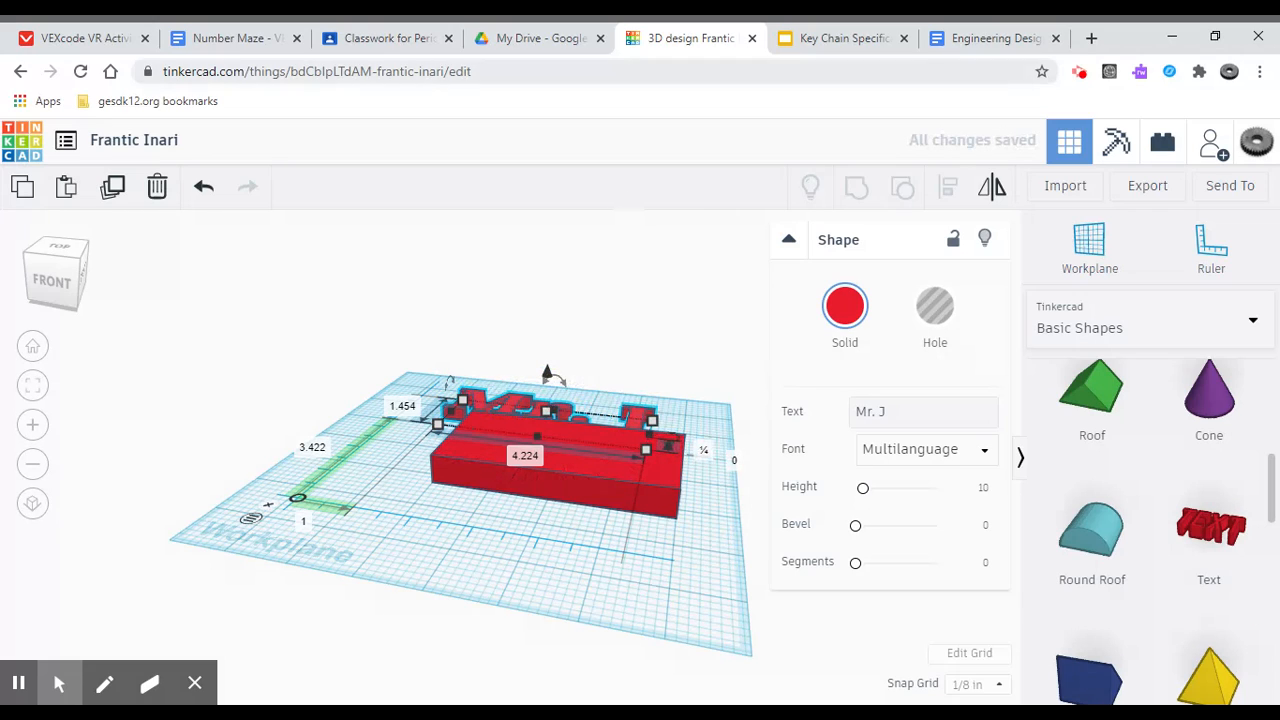
pyautogui.click(203, 186)
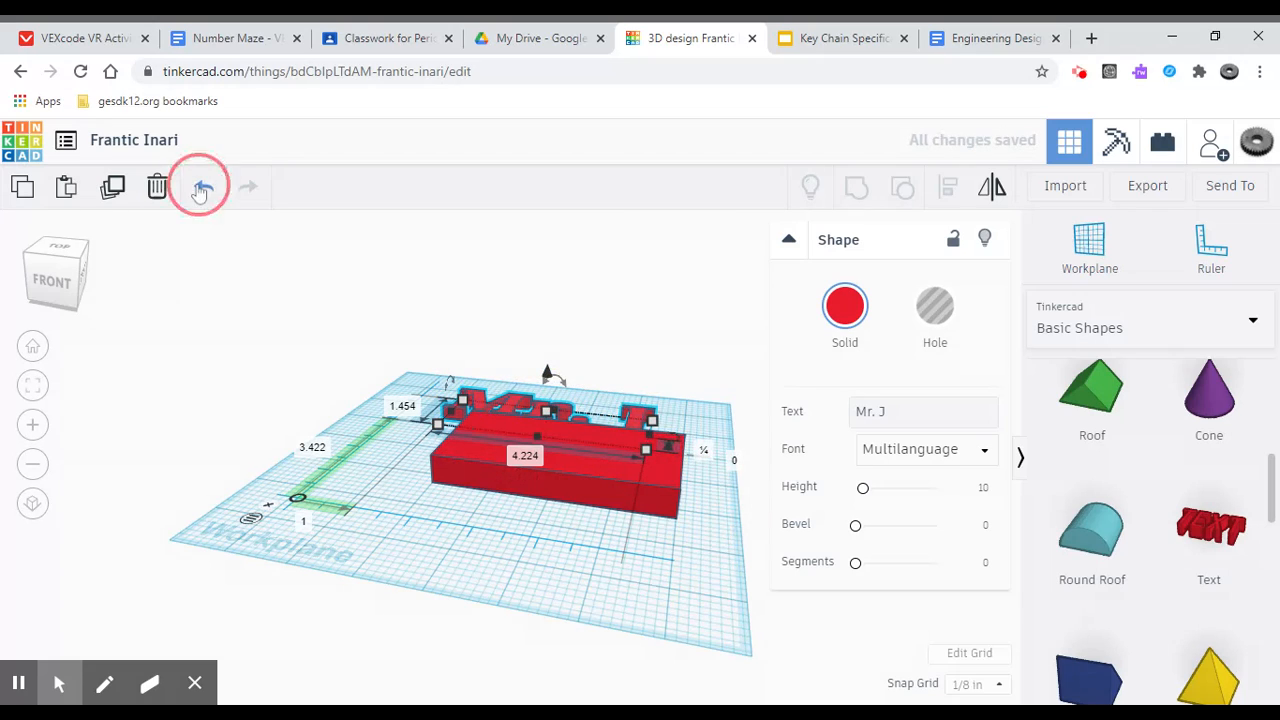
# Set the box's height to 0.25 in and move the name text onto the box.
pyautogui.click(609, 500)
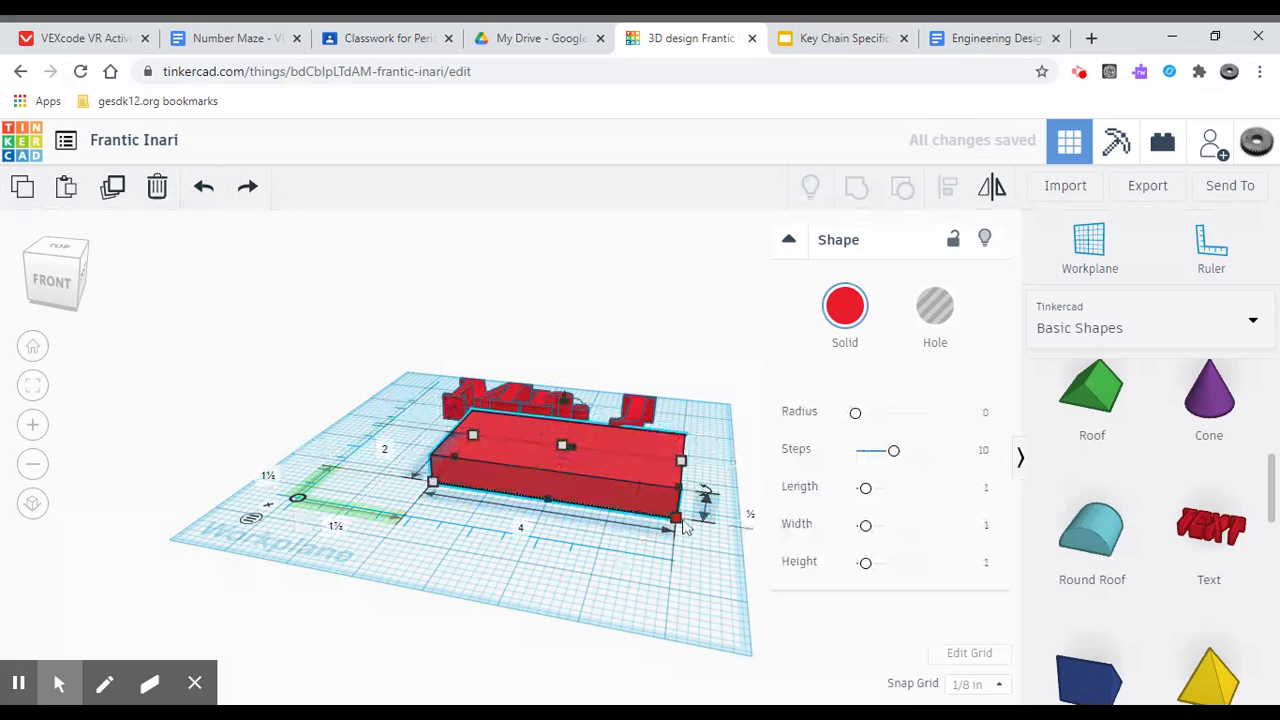
pyautogui.click(751, 516)
pyautogui.write('.25')
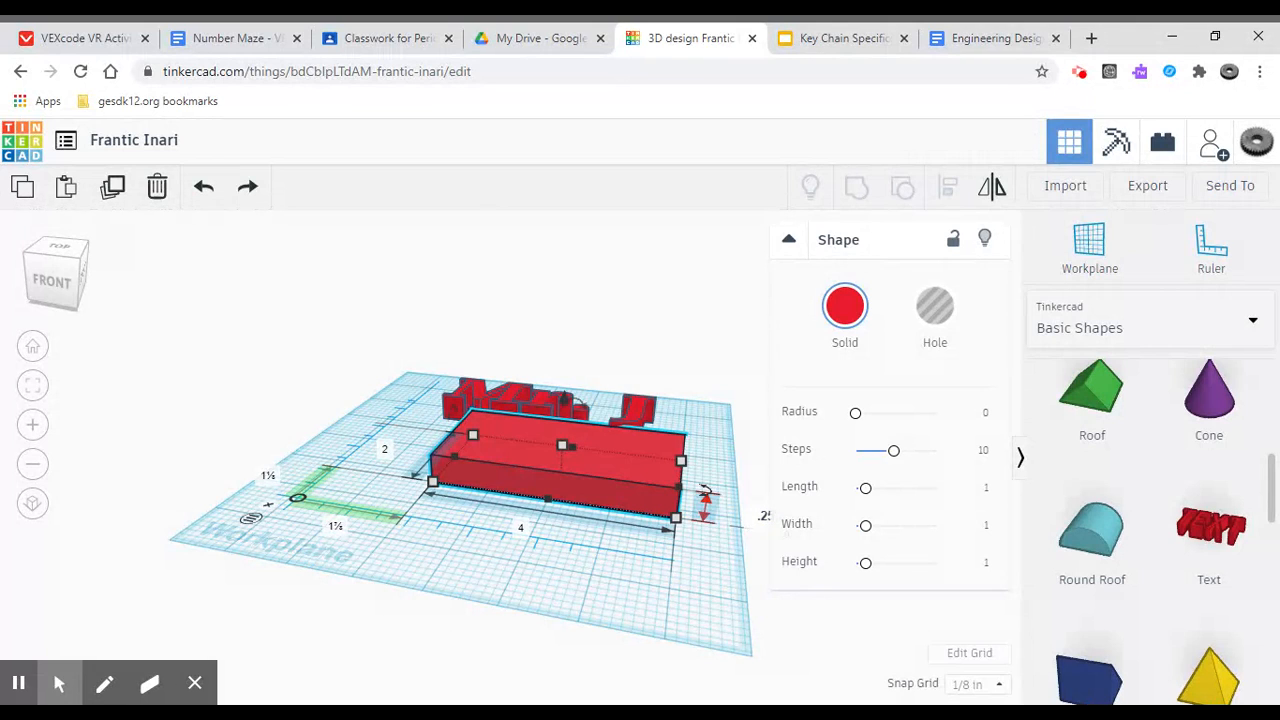
pyautogui.press('Return')
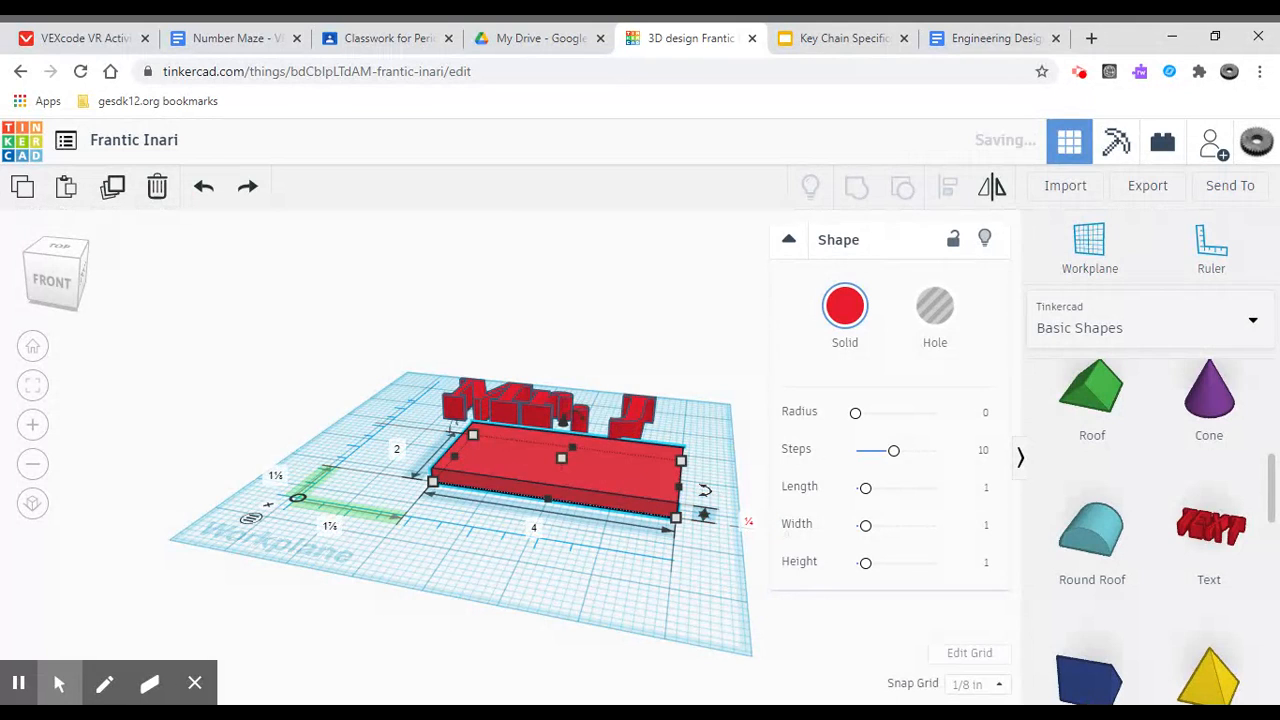
pyautogui.click(566, 436)
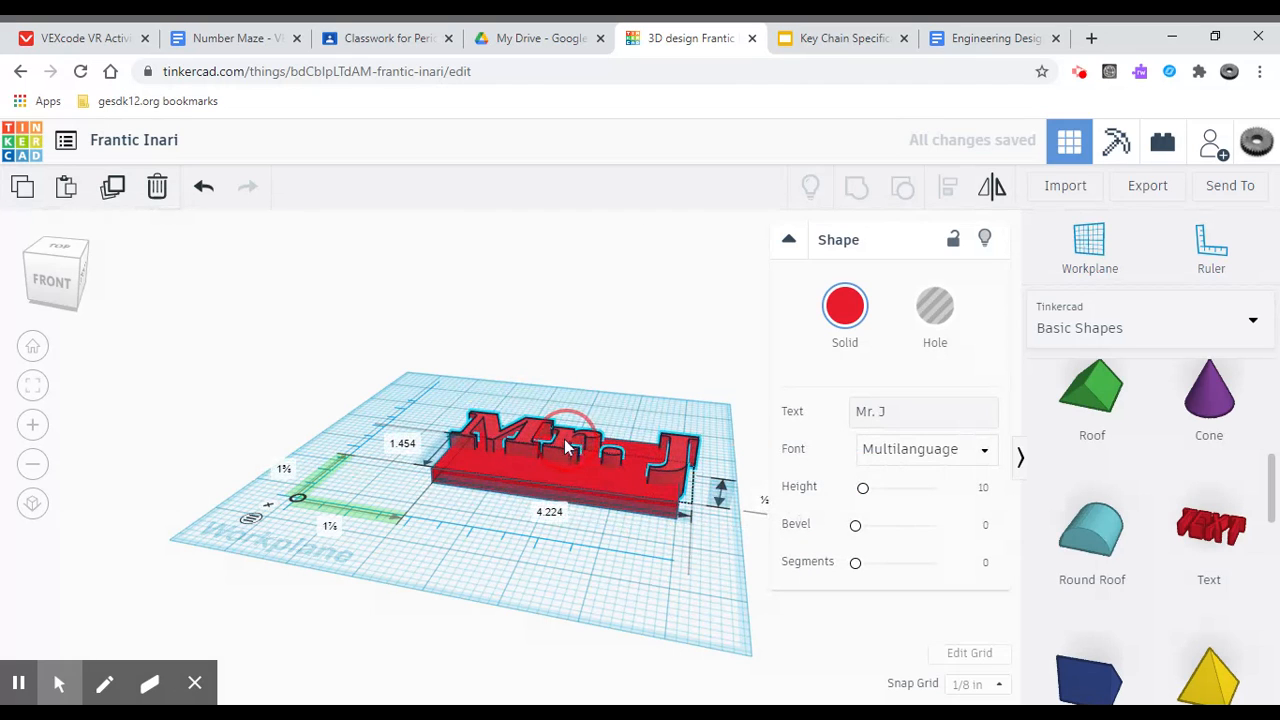
# Set the name text's width to 3.75 in and centre it on the rectangular base.
pyautogui.moveTo(564, 447); pyautogui.dragTo(617, 583)
pyautogui.moveTo(617, 583); pyautogui.dragTo(671, 649, button='right')
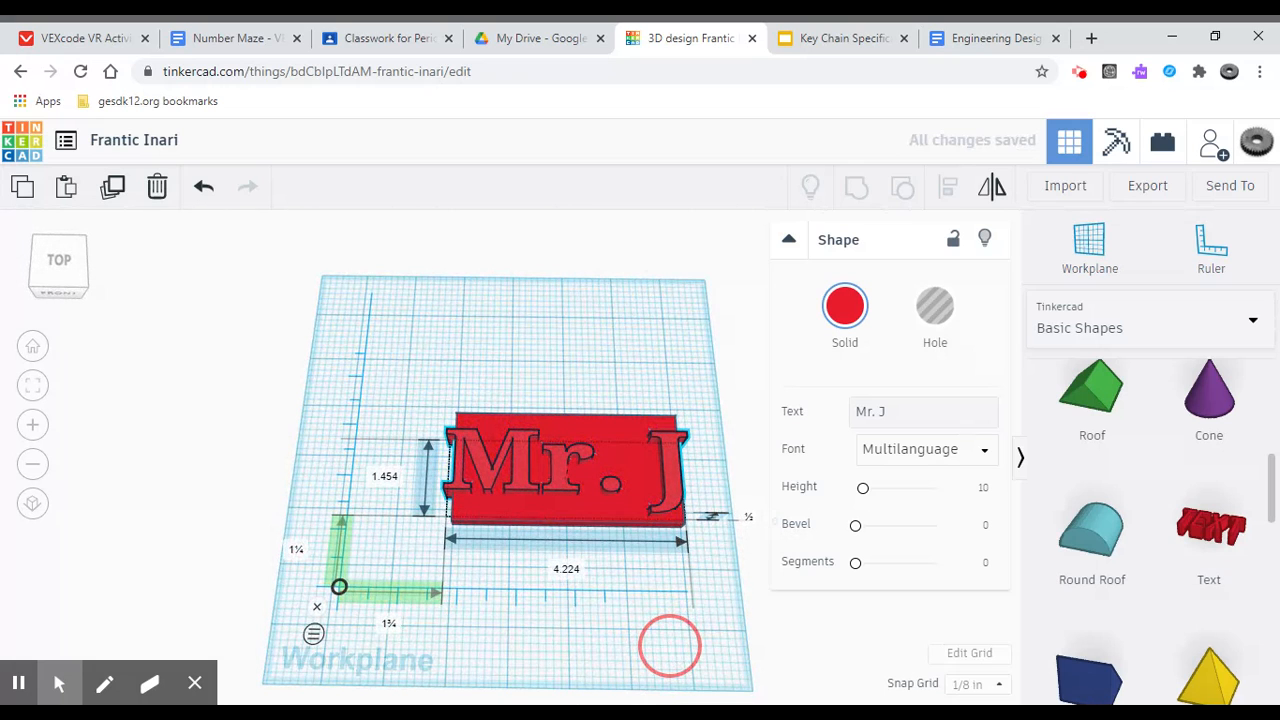
pyautogui.moveTo(669, 645); pyautogui.dragTo(666, 594, button='right')
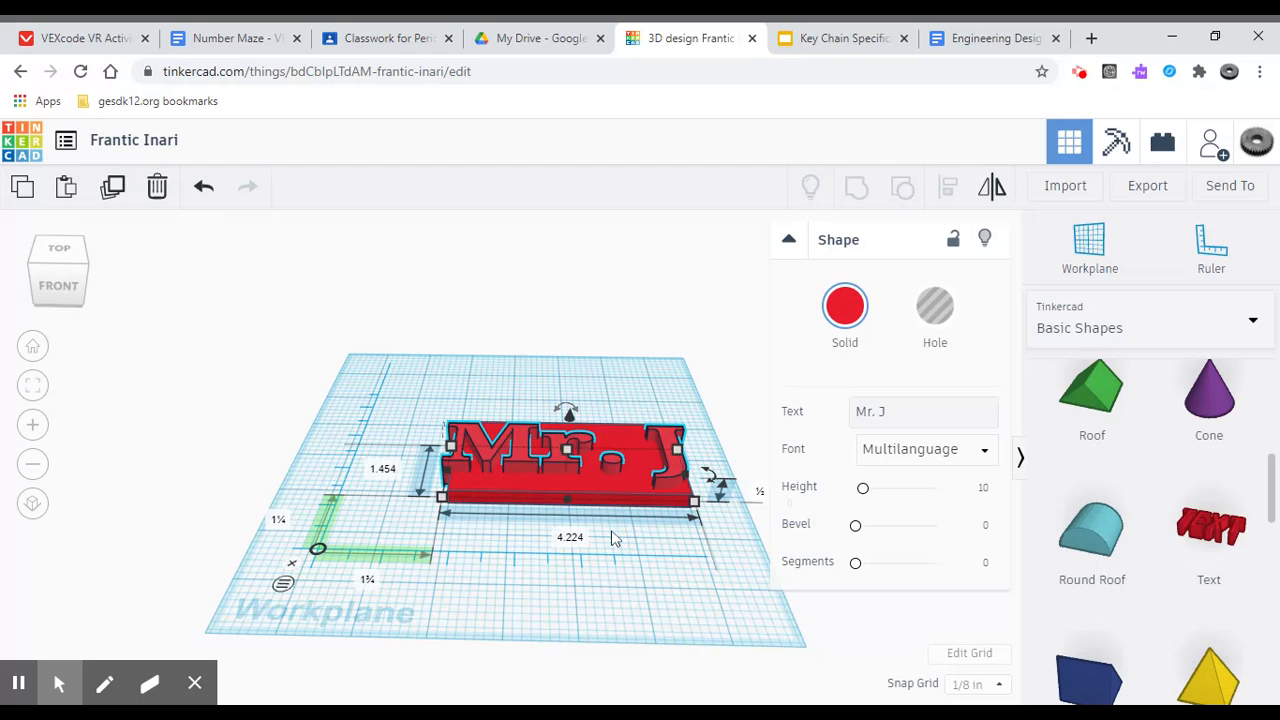
pyautogui.scroll(3, 505, 400)
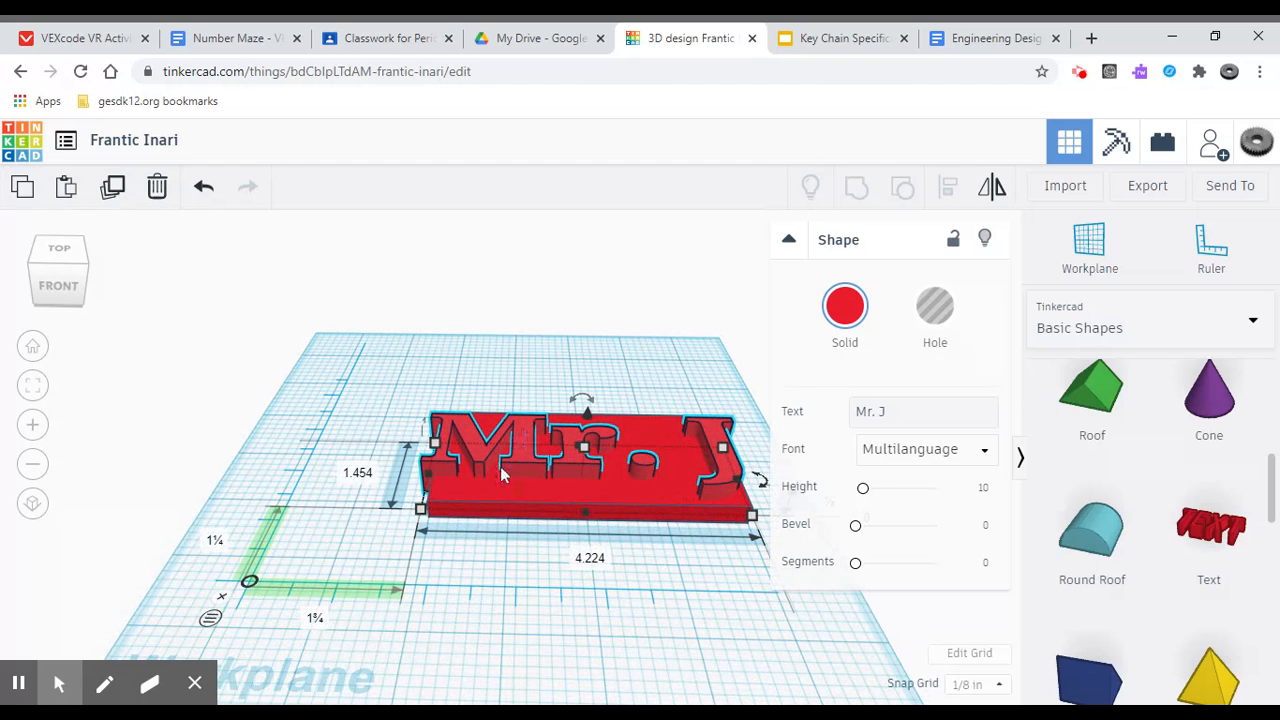
pyautogui.click(594, 559)
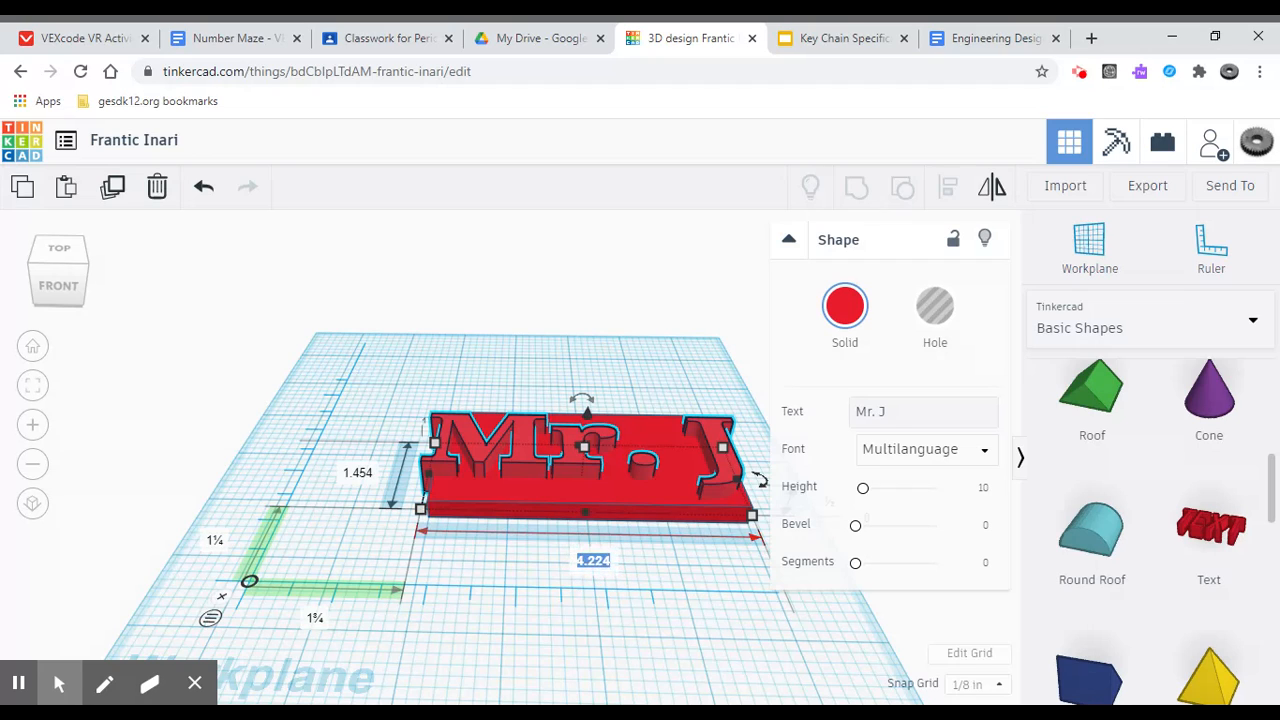
pyautogui.write('3.75')
pyautogui.press('Return')
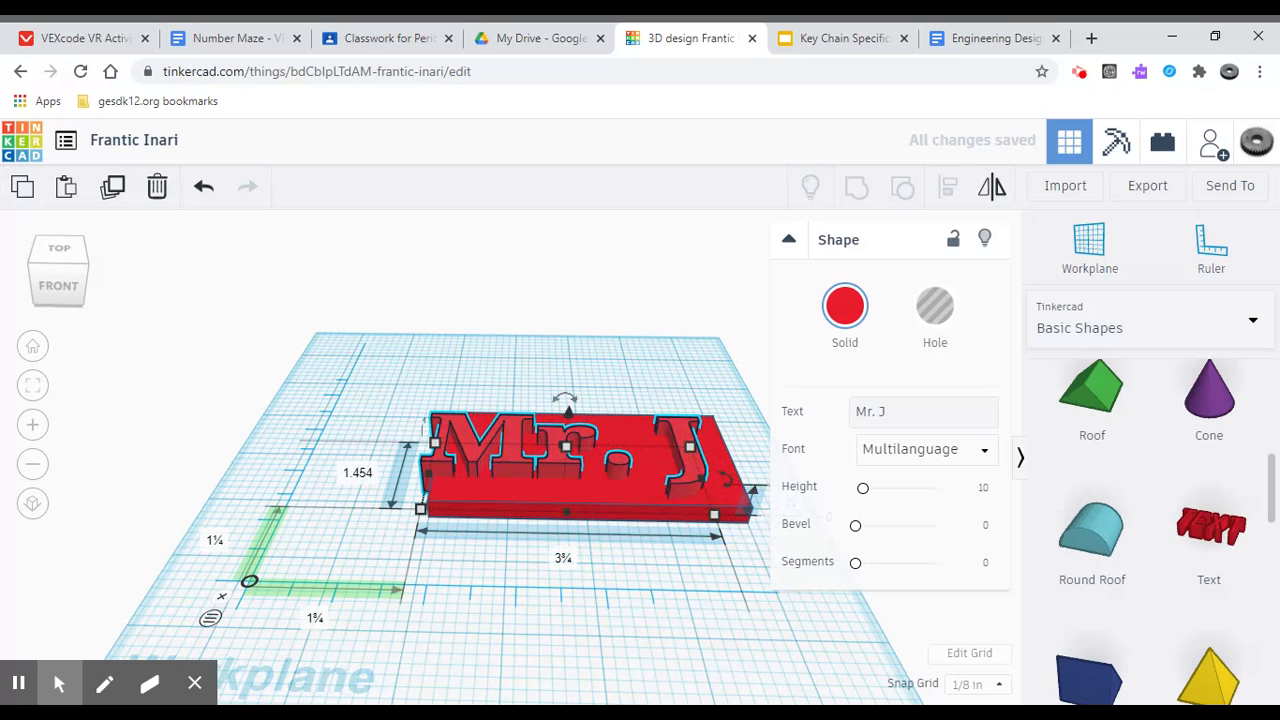
pyautogui.moveTo(510, 435)
pyautogui.mouseDown()
pyautogui.moveTo(520, 447)
pyautogui.moveTo(516, 434)
pyautogui.moveTo(530, 437)
pyautogui.mouseUp()
pyautogui.moveTo(530, 437); pyautogui.dragTo(591, 625, button='right')
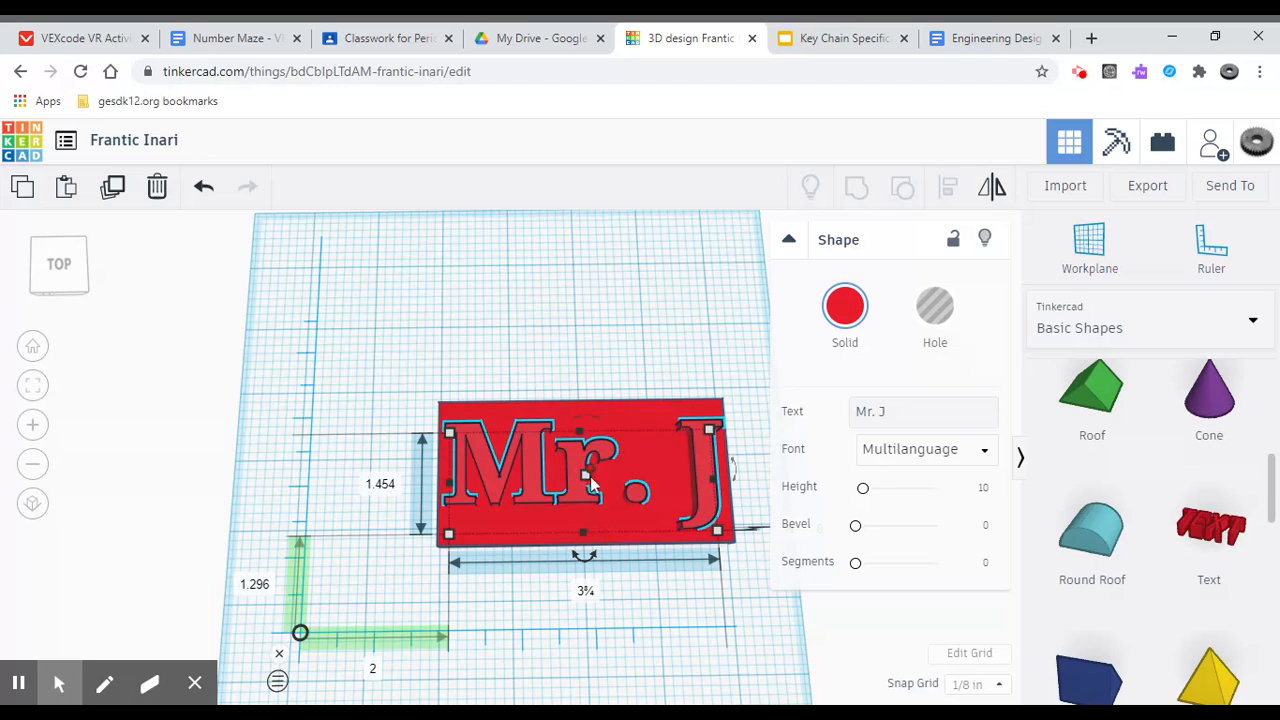
# Turn the name text into a hole and group it with the base to cut the letters all the way through.
pyautogui.click(935, 306)
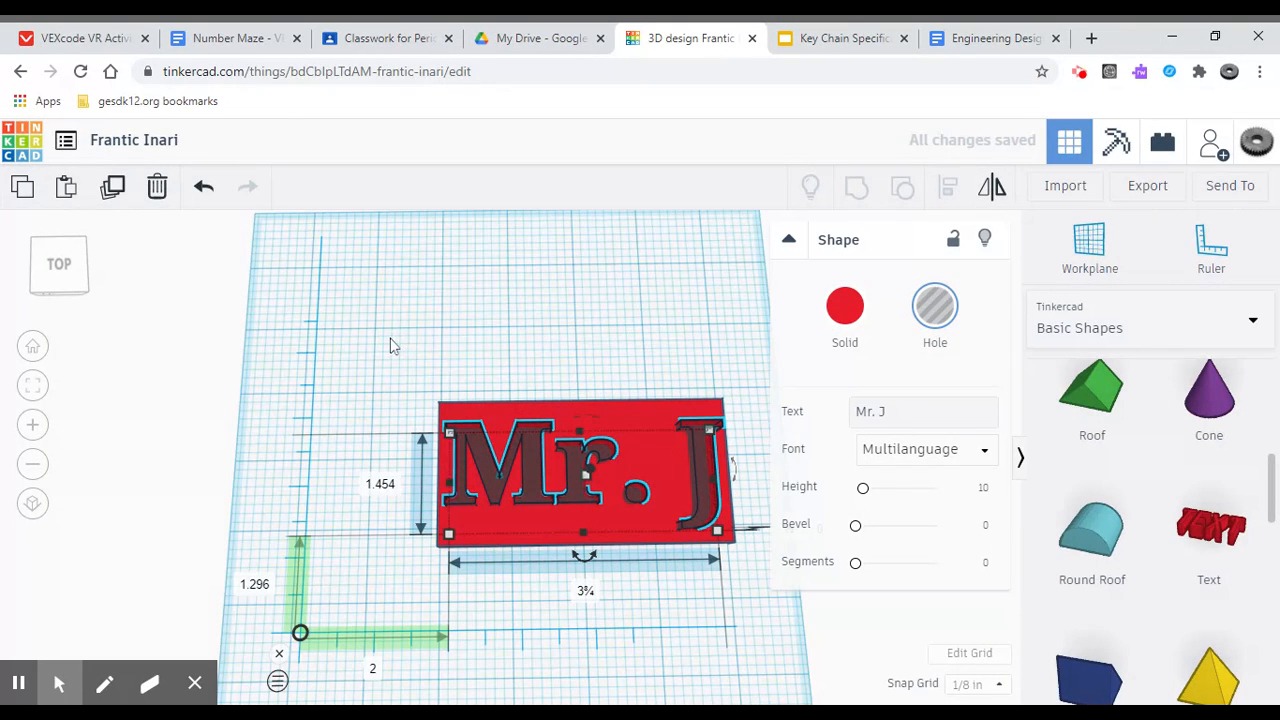
pyautogui.moveTo(390, 341); pyautogui.dragTo(790, 624)
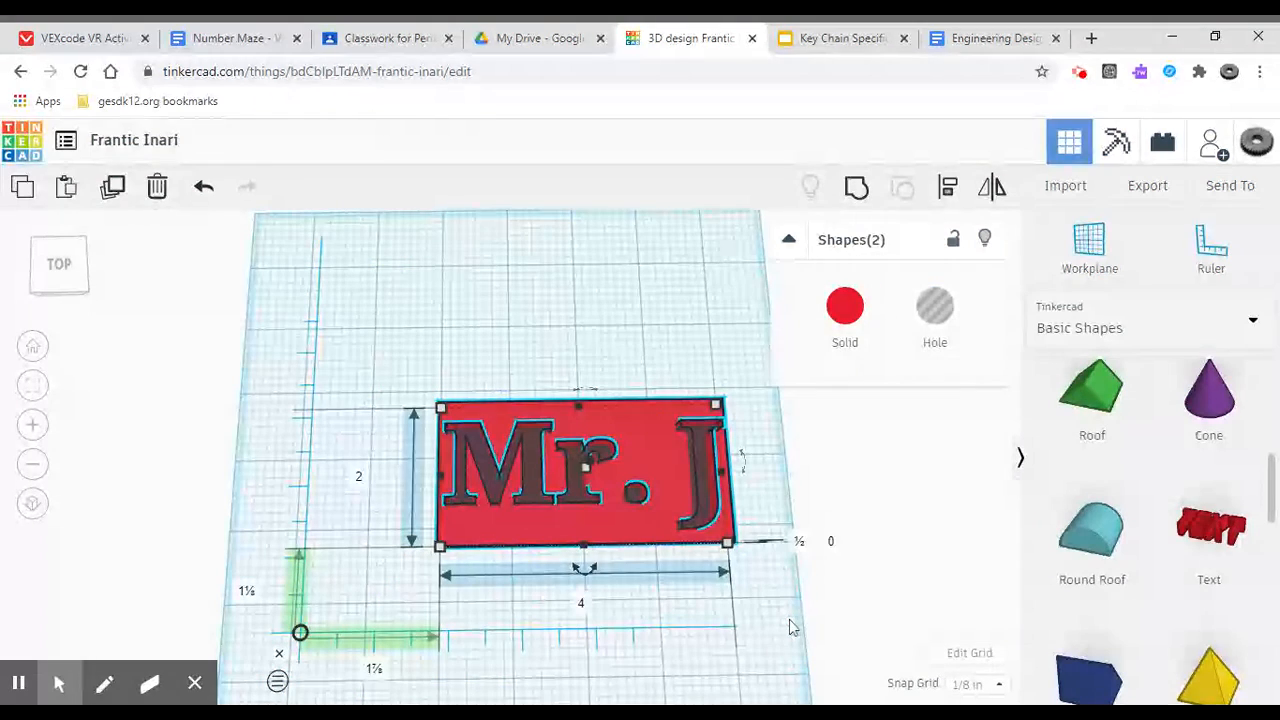
pyautogui.click(856, 190)
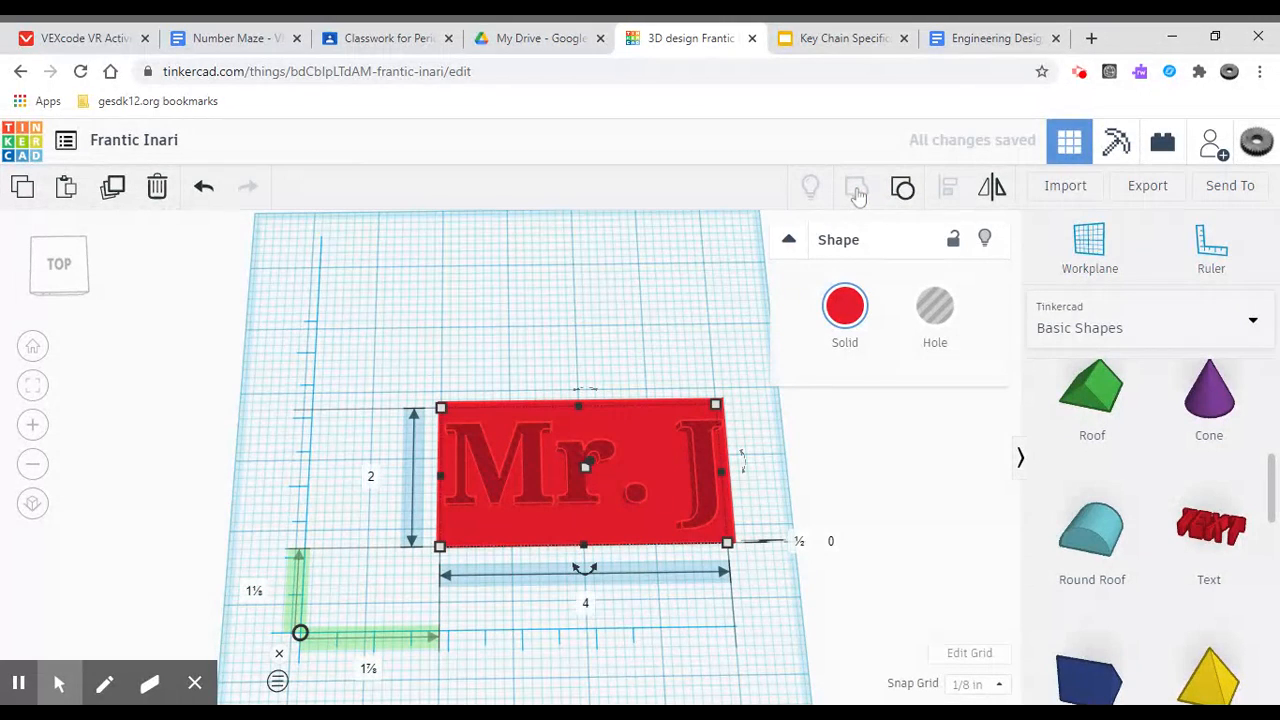
pyautogui.click(761, 493)
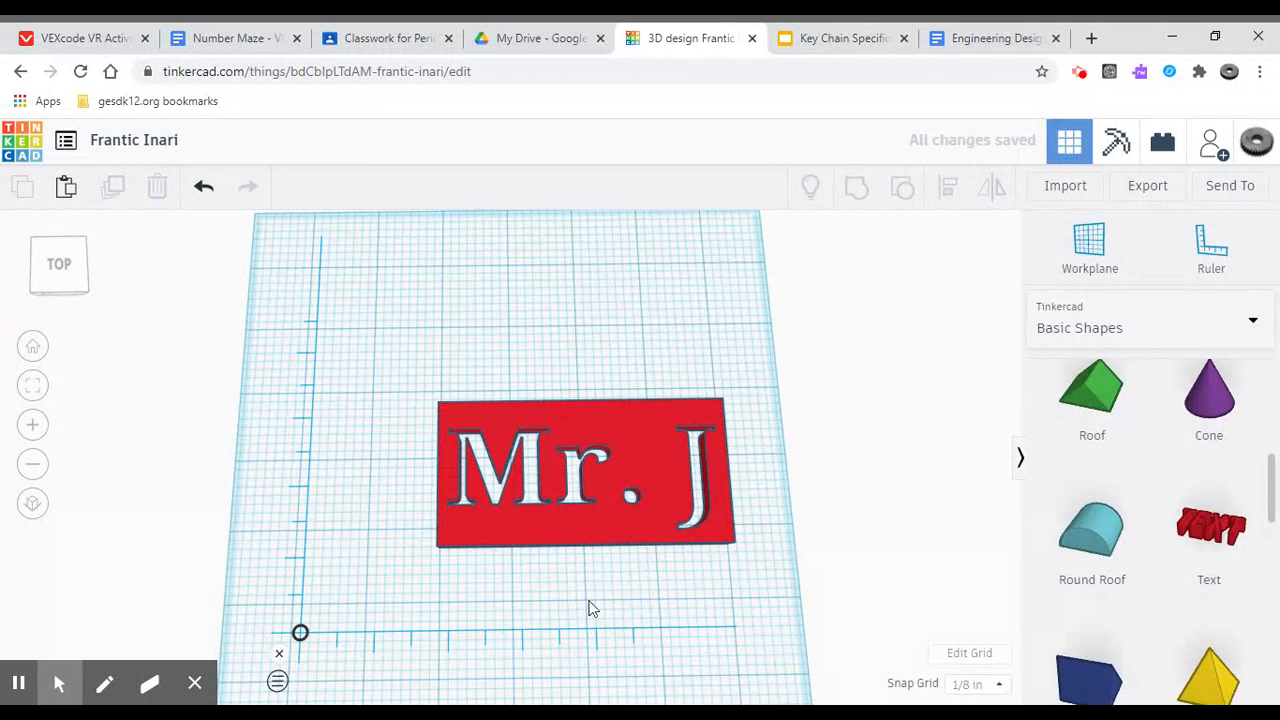
pyautogui.moveTo(578, 598)
pyautogui.mouseDown(button='right')
pyautogui.moveTo(570, 618)
pyautogui.moveTo(551, 569)
pyautogui.moveTo(553, 468)
pyautogui.moveTo(599, 345)
pyautogui.moveTo(586, 466)
pyautogui.moveTo(600, 587)
pyautogui.moveTo(580, 588)
pyautogui.mouseUp(button='right')
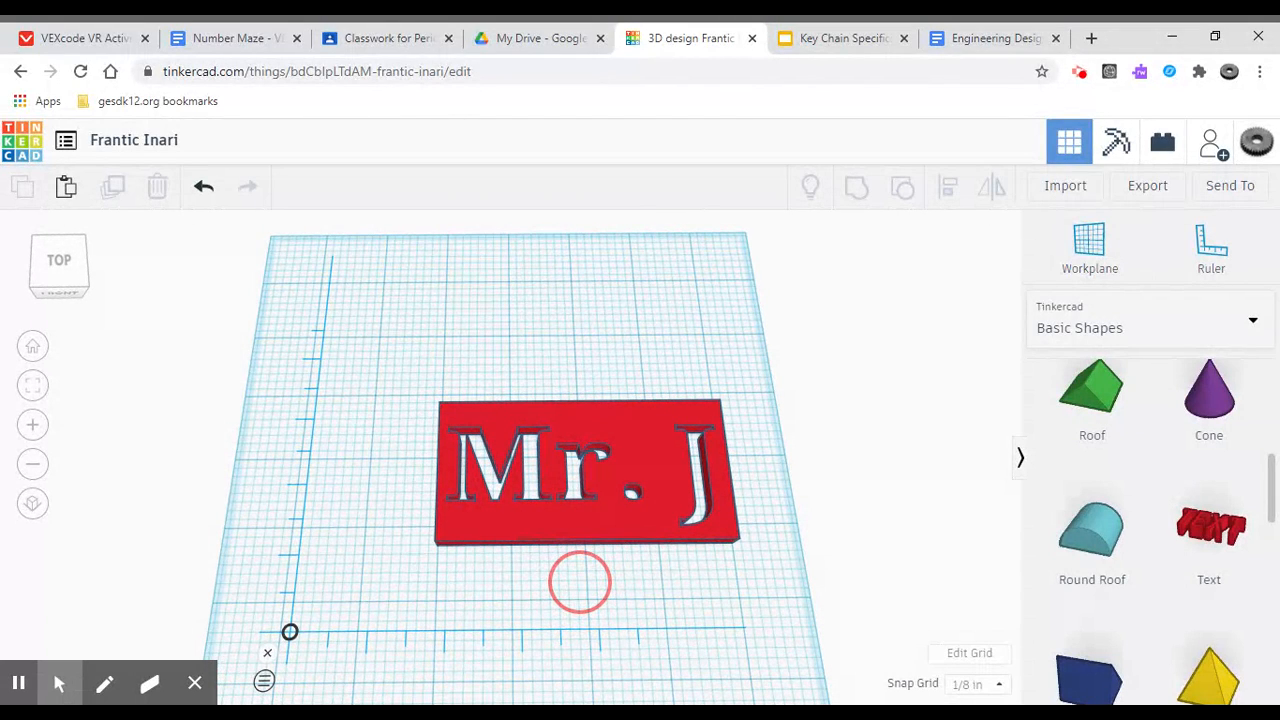
pyautogui.moveTo(580, 583); pyautogui.dragTo(580, 585, button='right')
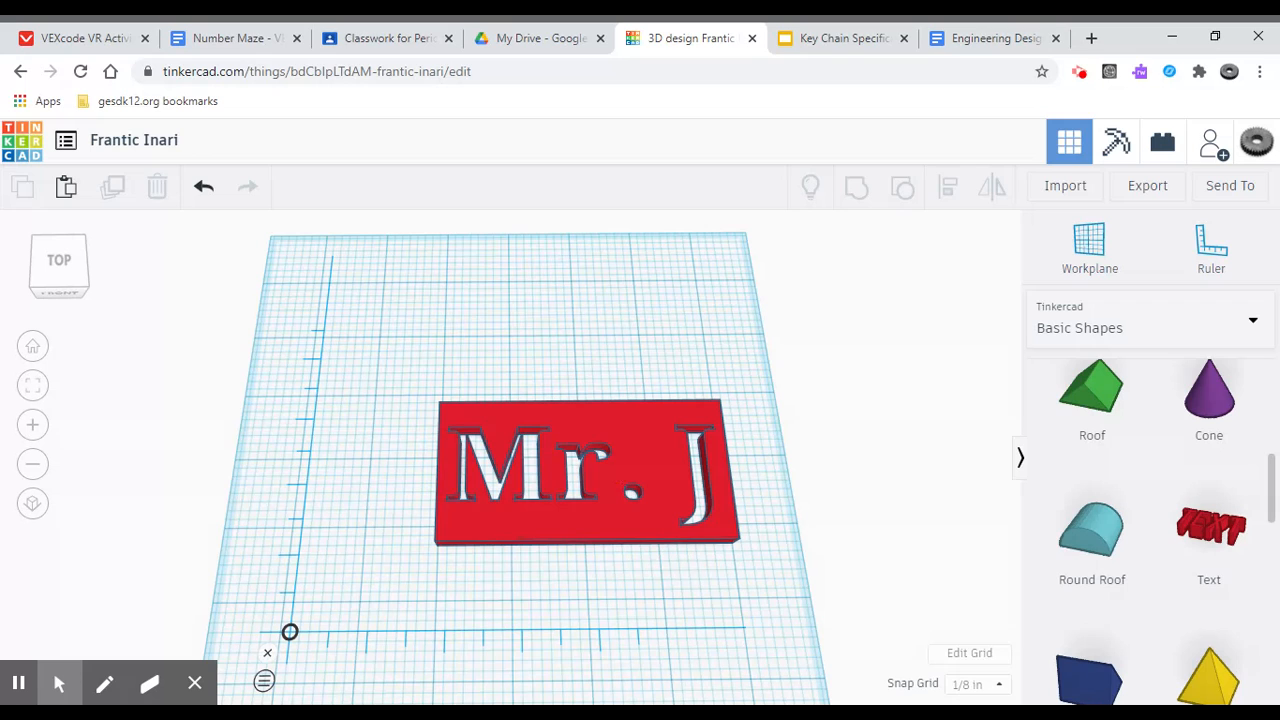
# Ungroup the cut-out plate into the base and the name text hole, and clear the selection.
pyautogui.click(604, 521)
pyautogui.click(902, 186)
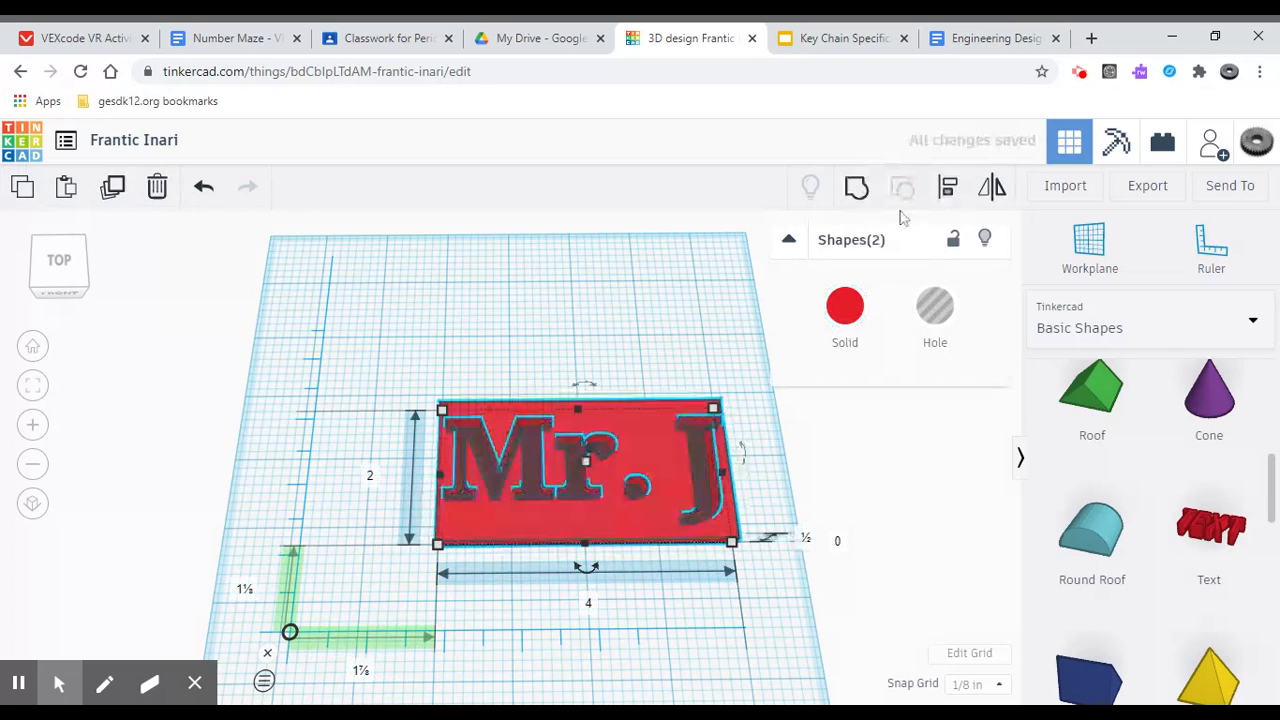
pyautogui.click(695, 600)
pyautogui.moveTo(692, 595); pyautogui.dragTo(690, 538, button='right')
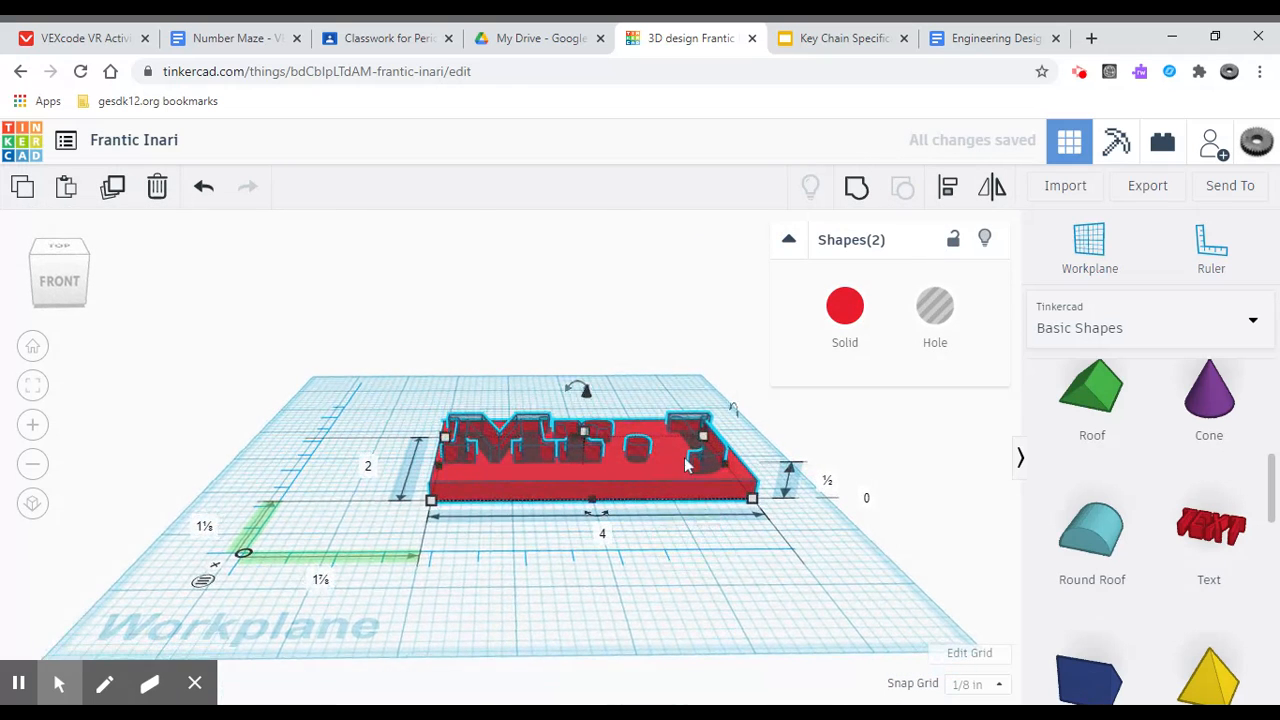
pyautogui.click(768, 600)
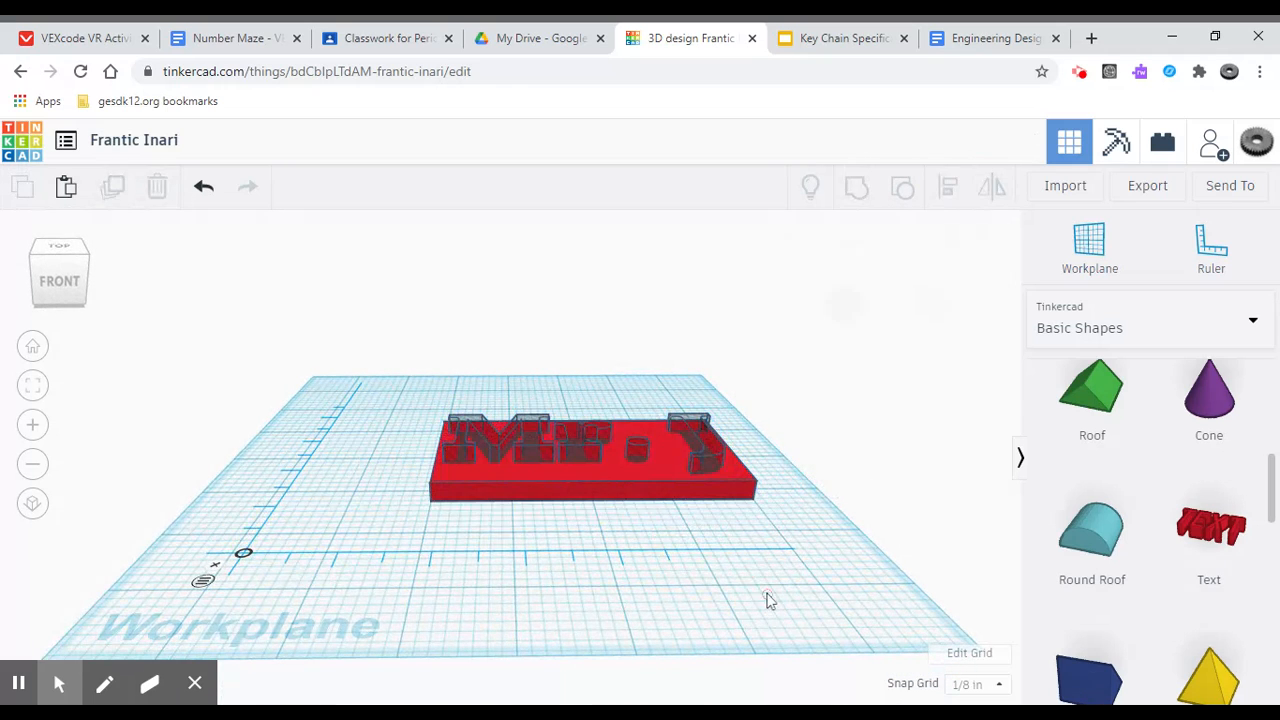
# Raise the name text hole 0.125 in above the workplane.
pyautogui.click(722, 442)
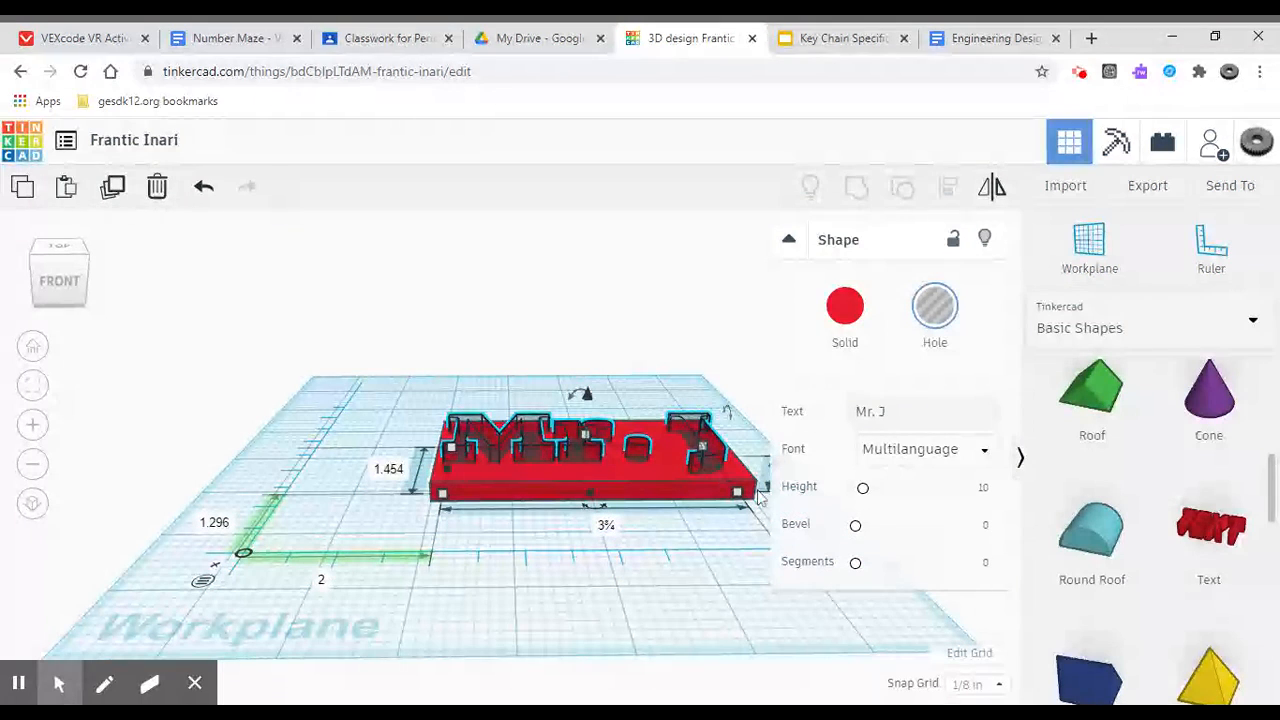
pyautogui.click(789, 240)
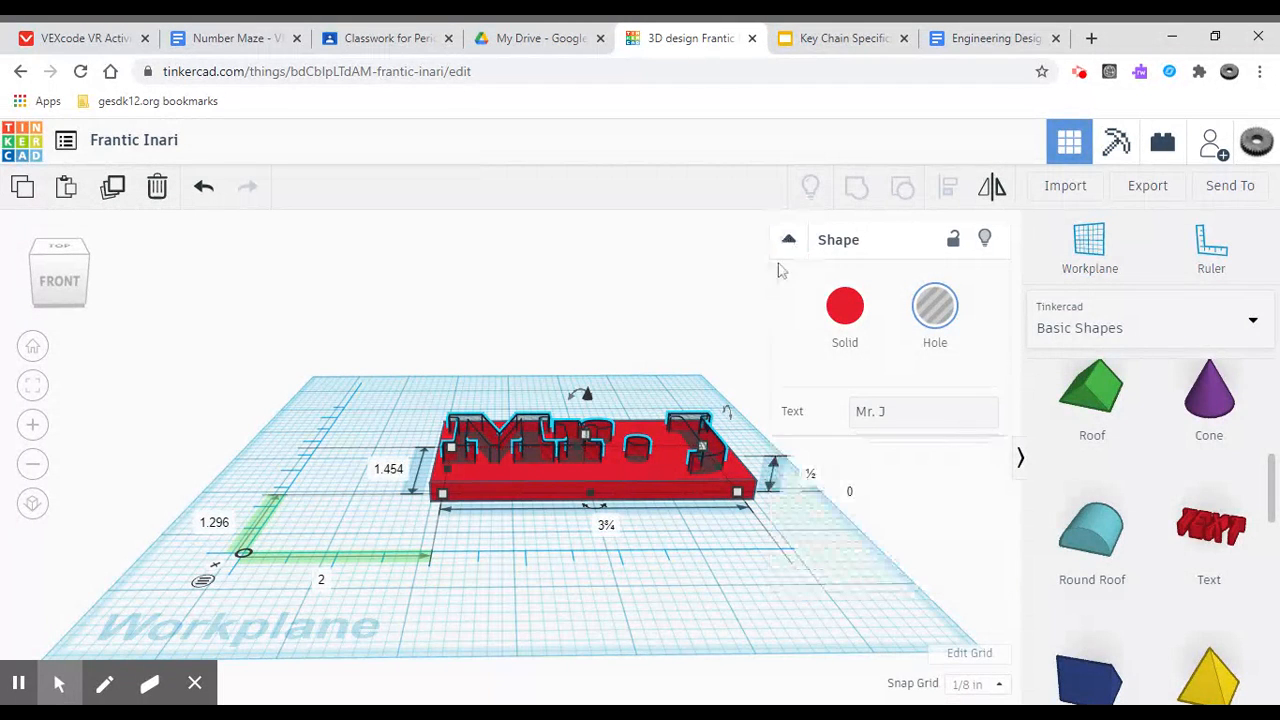
pyautogui.click(849, 492)
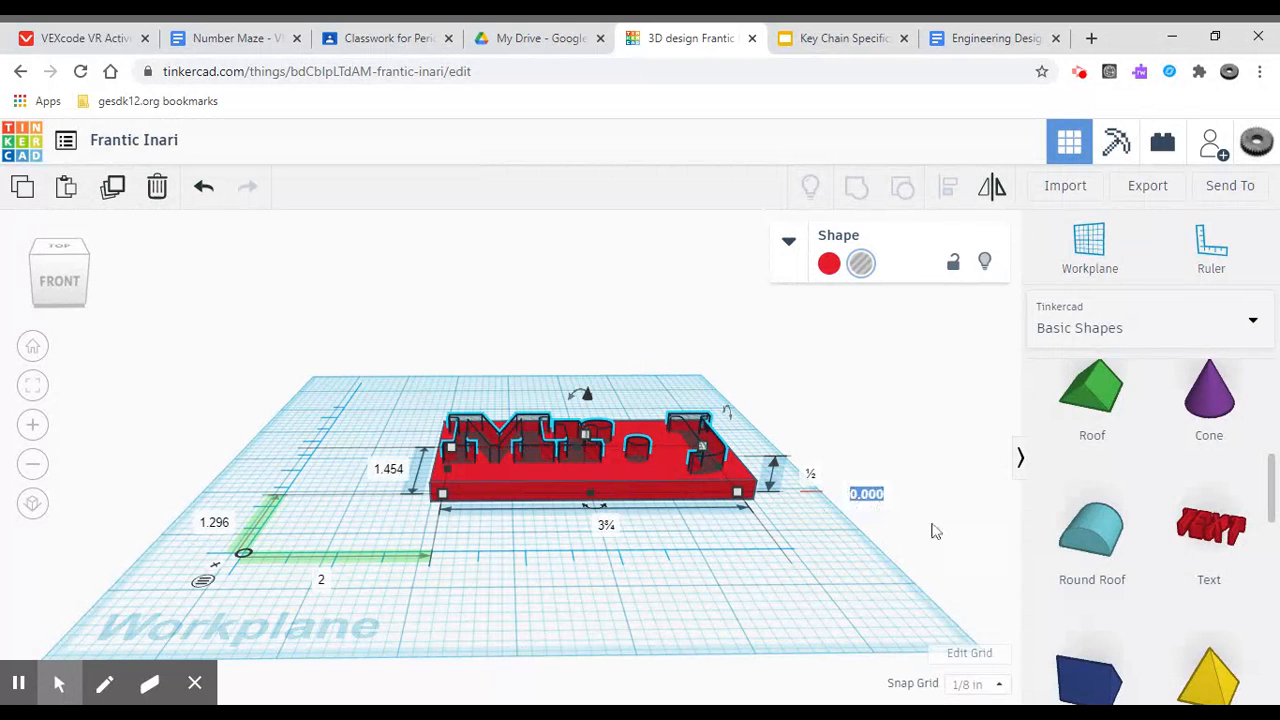
pyautogui.press('BackSpace')
pyautogui.write('.125')
pyautogui.press('Return')
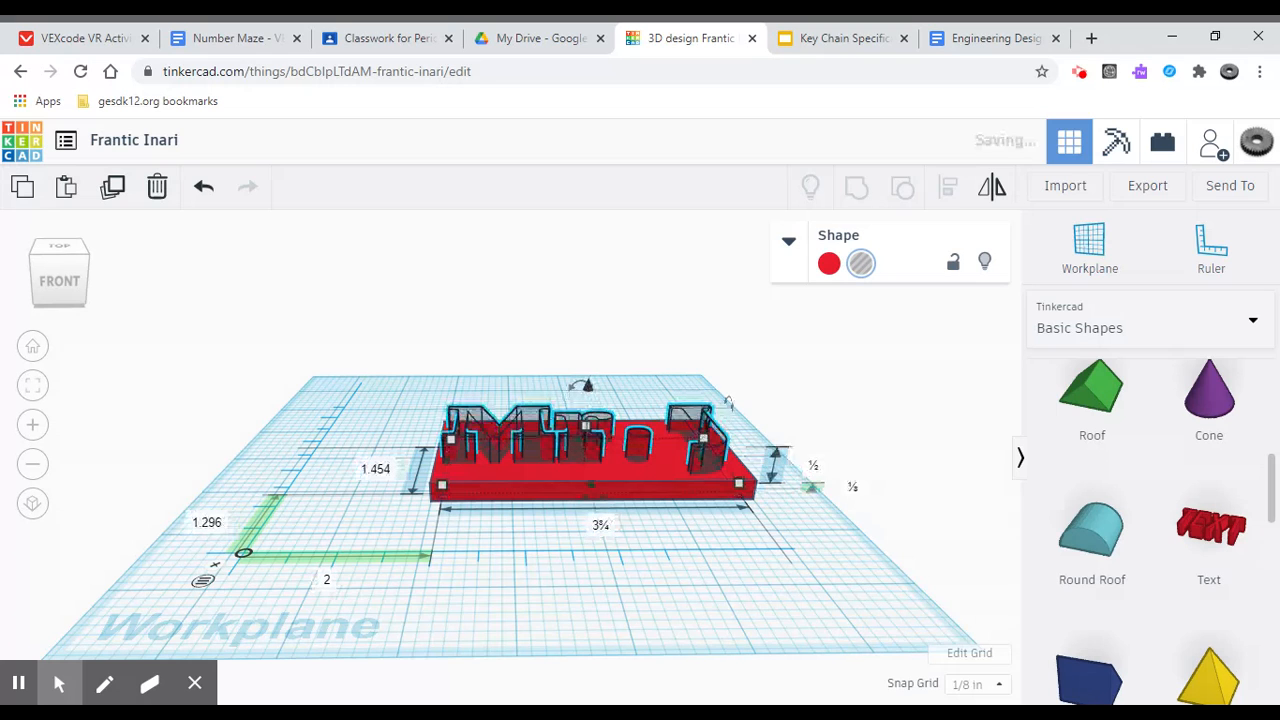
# Group the raised name text hole with the base to engrave the letters into its upper surface.
pyautogui.moveTo(845, 606); pyautogui.dragTo(834, 677, button='right')
pyautogui.moveTo(386, 360); pyautogui.dragTo(788, 634)
pyautogui.click(856, 188)
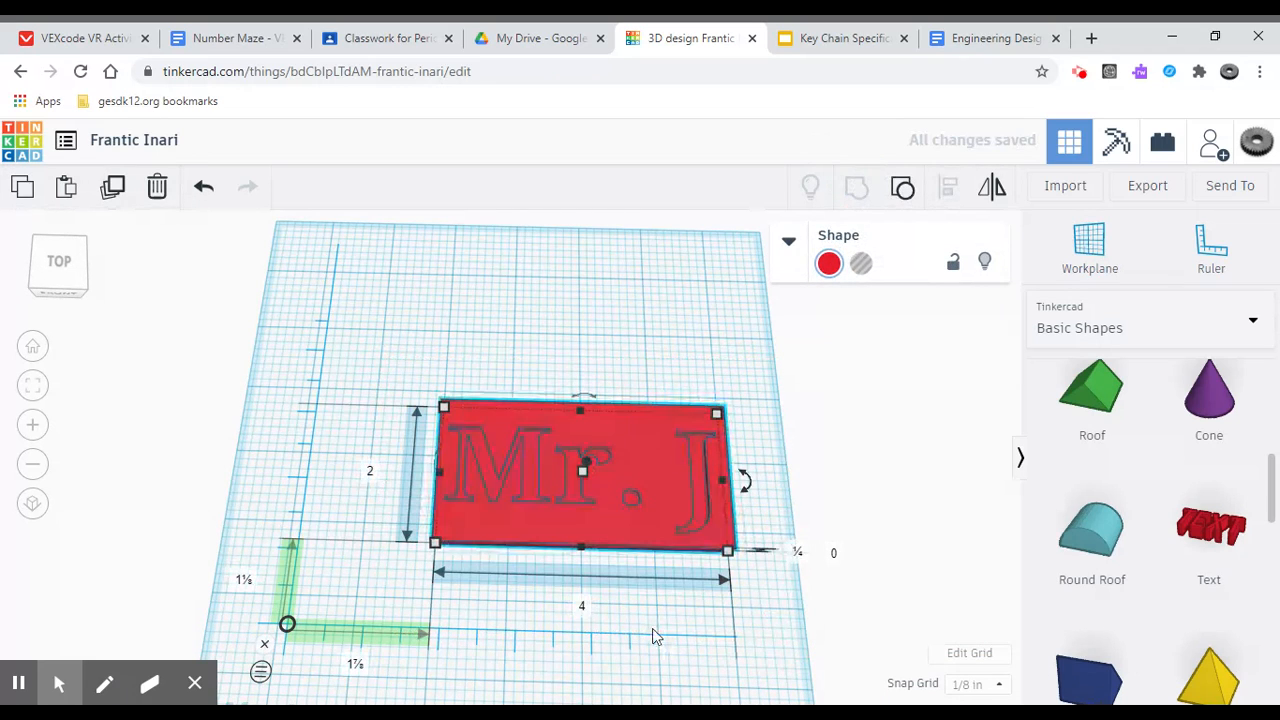
pyautogui.moveTo(755, 625); pyautogui.dragTo(727, 438, button='right')
pyautogui.moveTo(735, 520); pyautogui.dragTo(734, 606, button='right')
pyautogui.click(617, 540)
pyautogui.scroll(6, 615, 533)
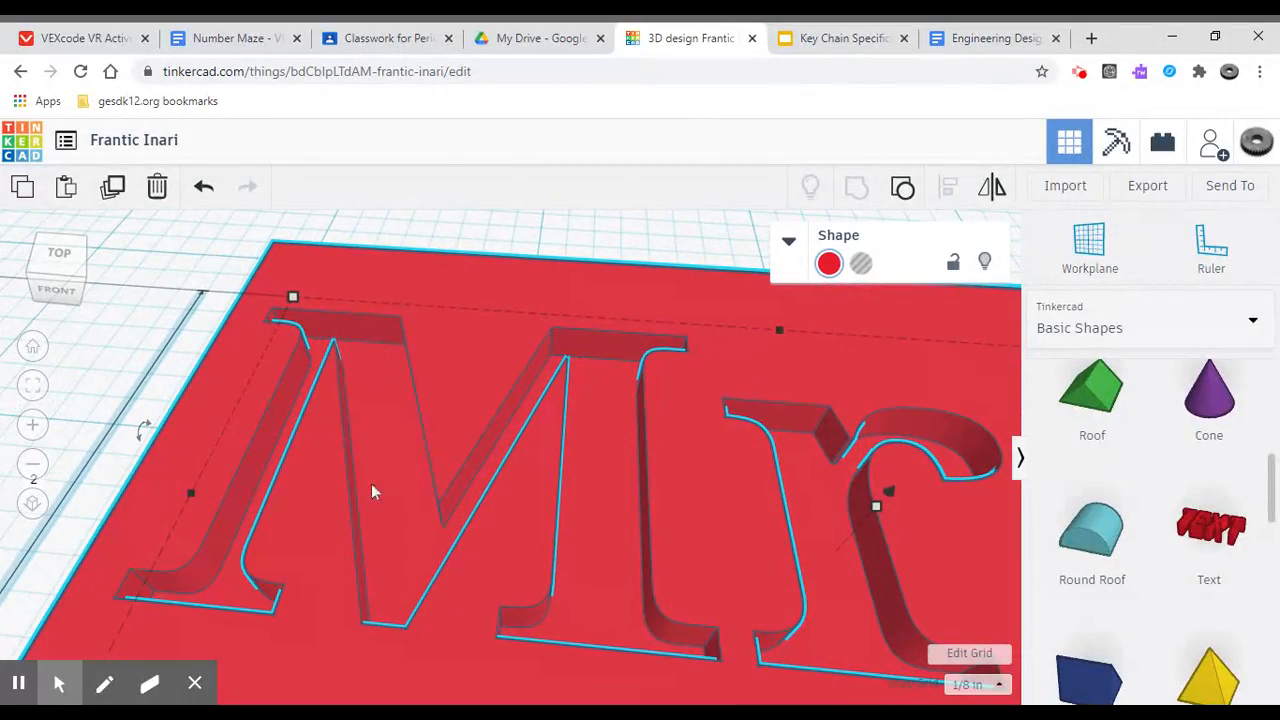
pyautogui.scroll(-5, 498, 408)
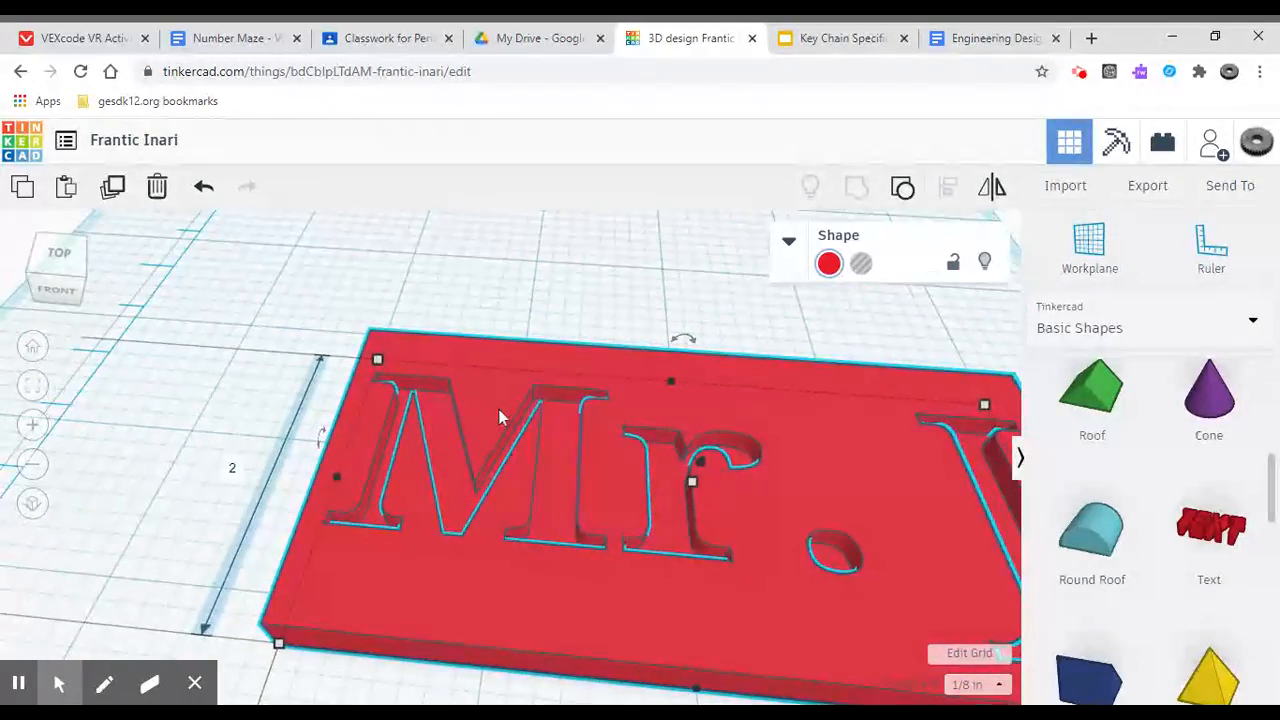
pyautogui.scroll(-2, 499, 409)
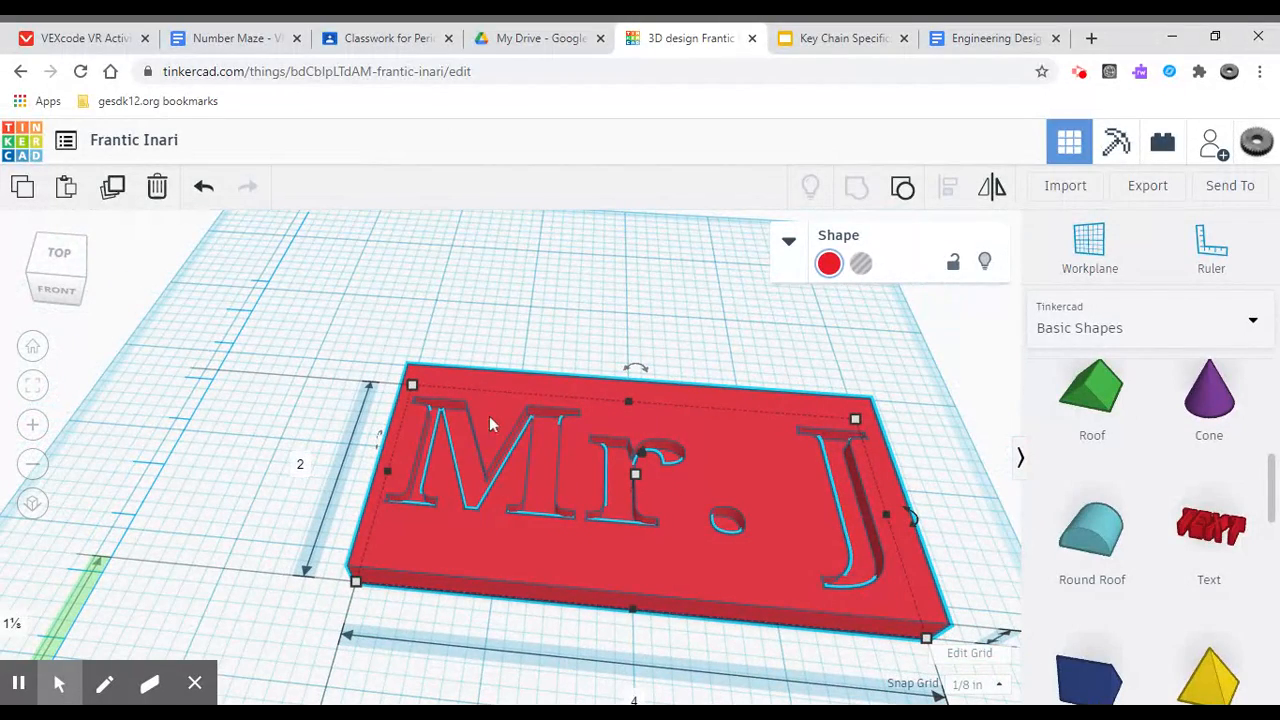
pyautogui.scroll(-3, 789, 510)
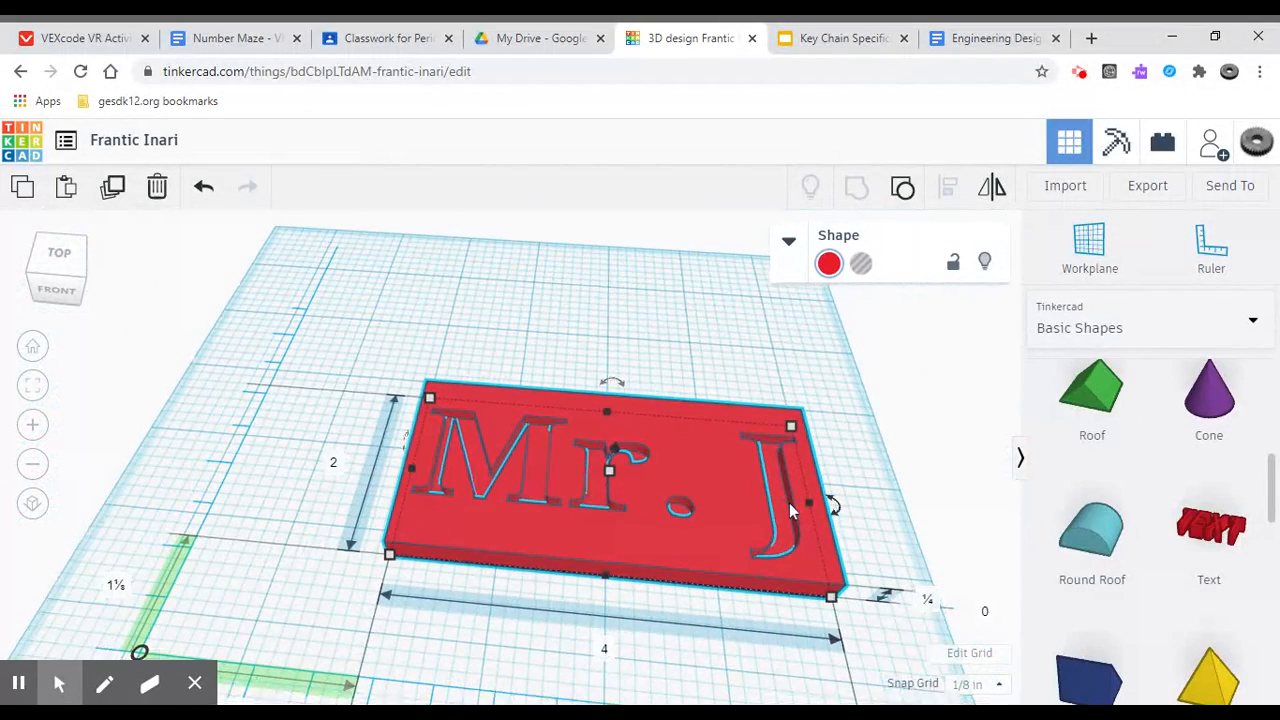
# Place a hole cylinder behind the base and set its width and depth to 0.25 in.
pyautogui.scroll(4, 1203, 597)
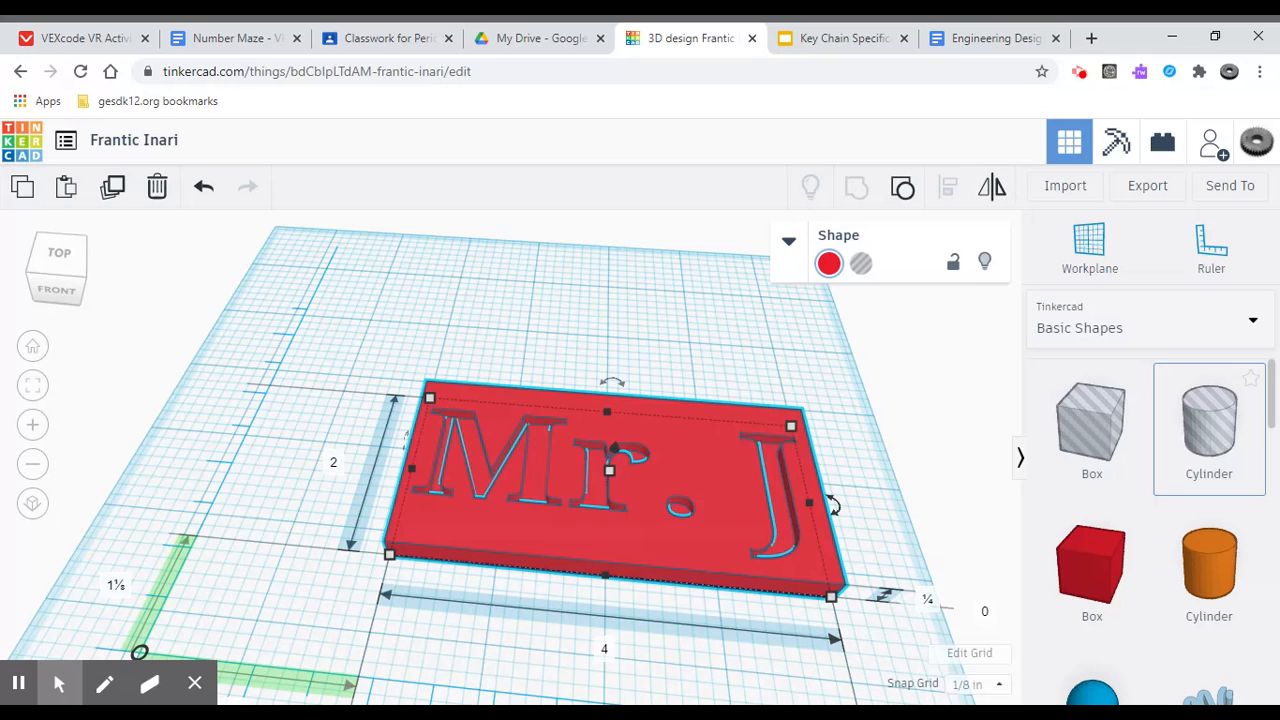
pyautogui.moveTo(1150, 415); pyautogui.dragTo(545, 325)
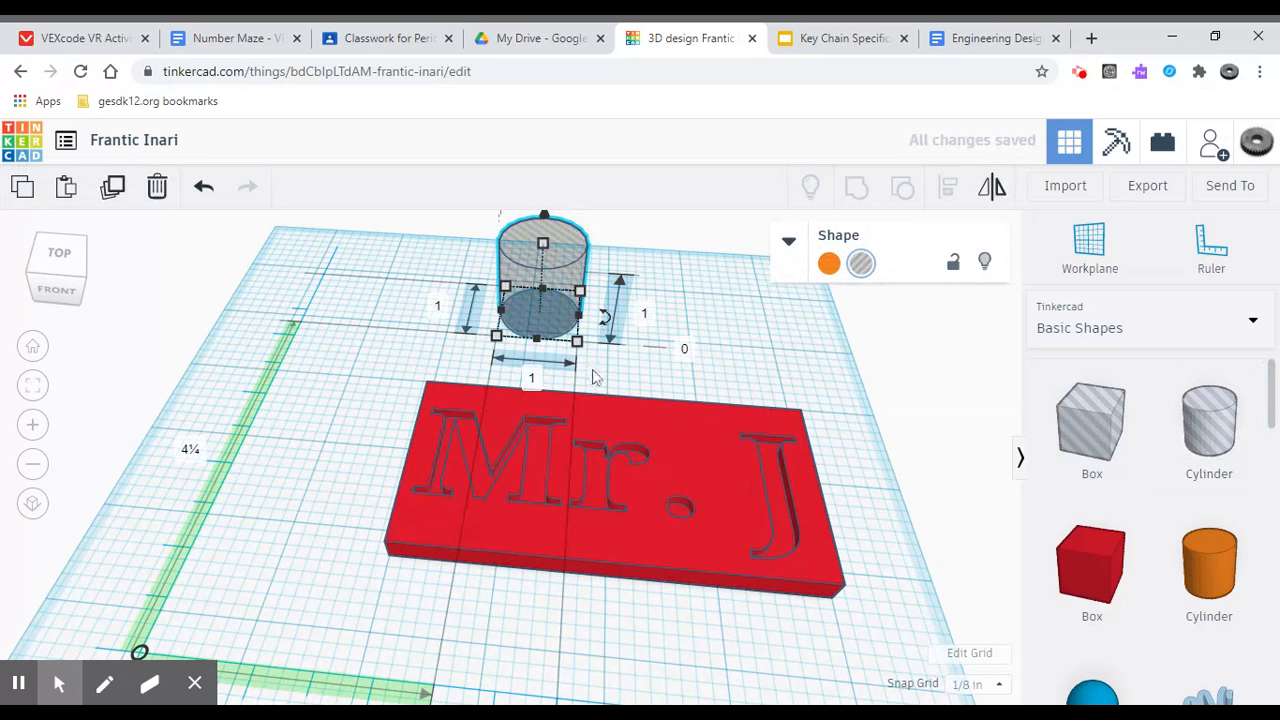
pyautogui.click(538, 377)
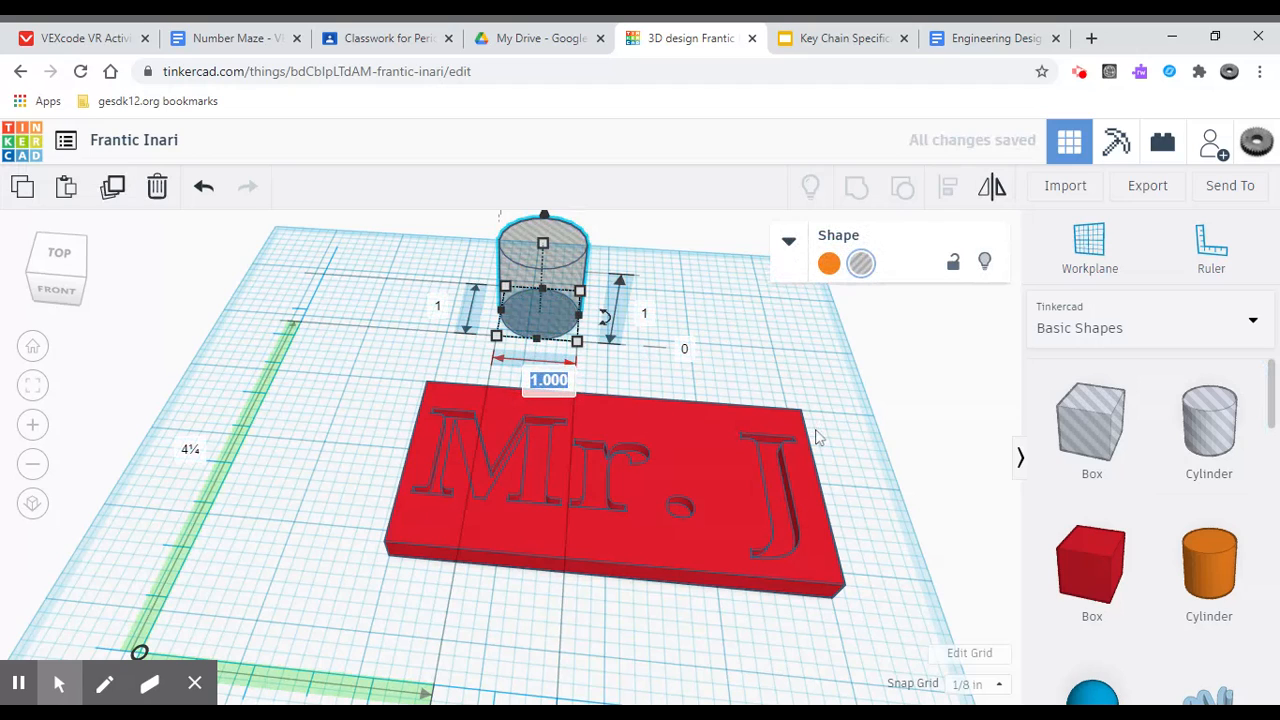
pyautogui.press('BackSpace')
pyautogui.write('5')
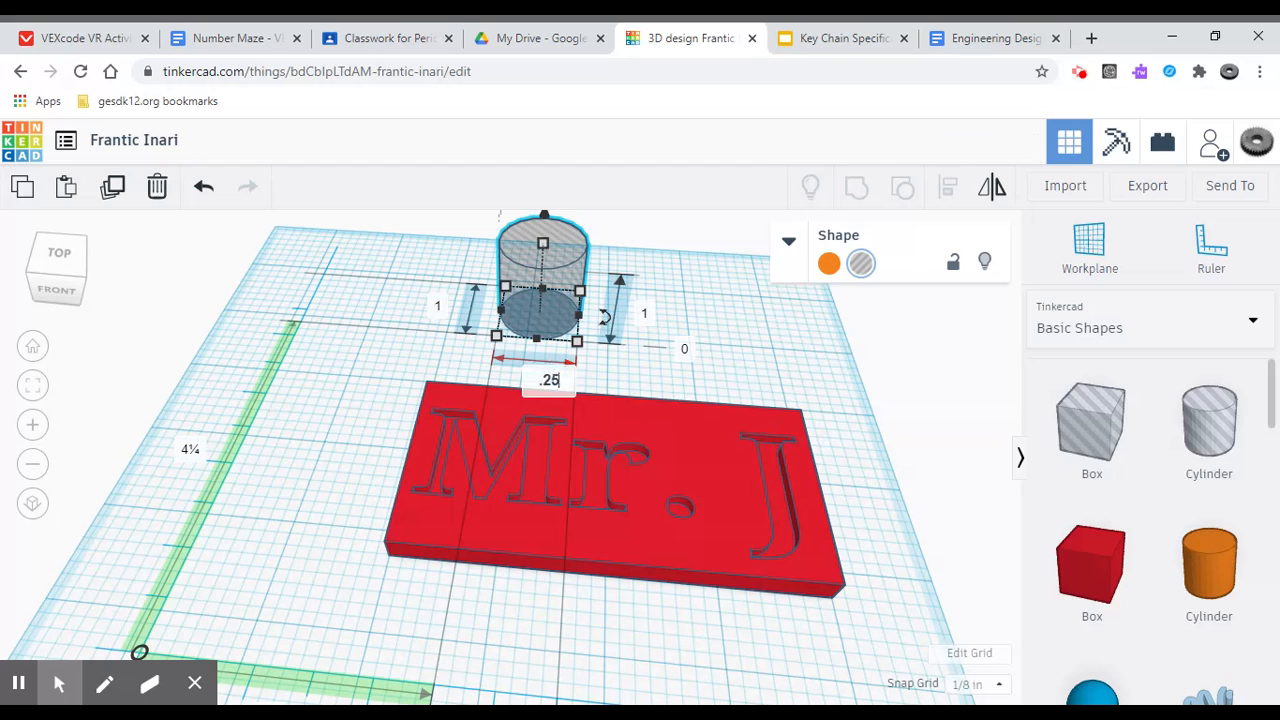
pyautogui.press('Return')
pyautogui.click(443, 303)
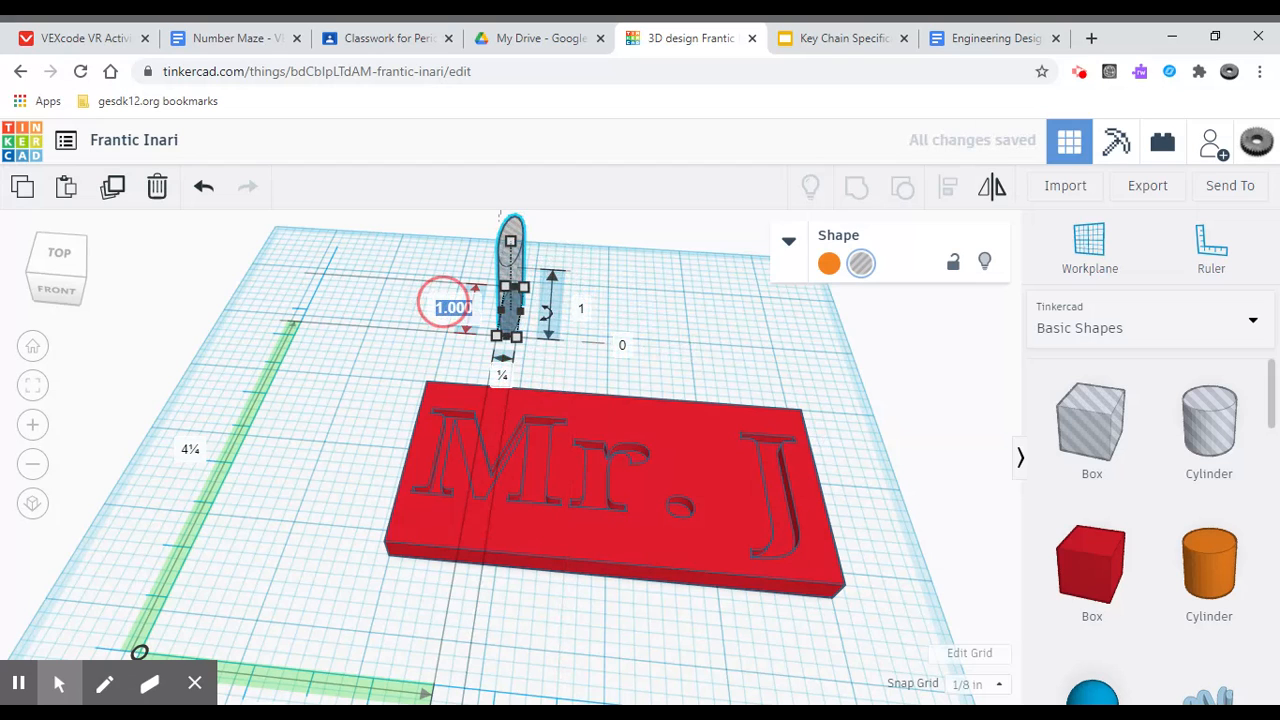
pyautogui.write('.25')
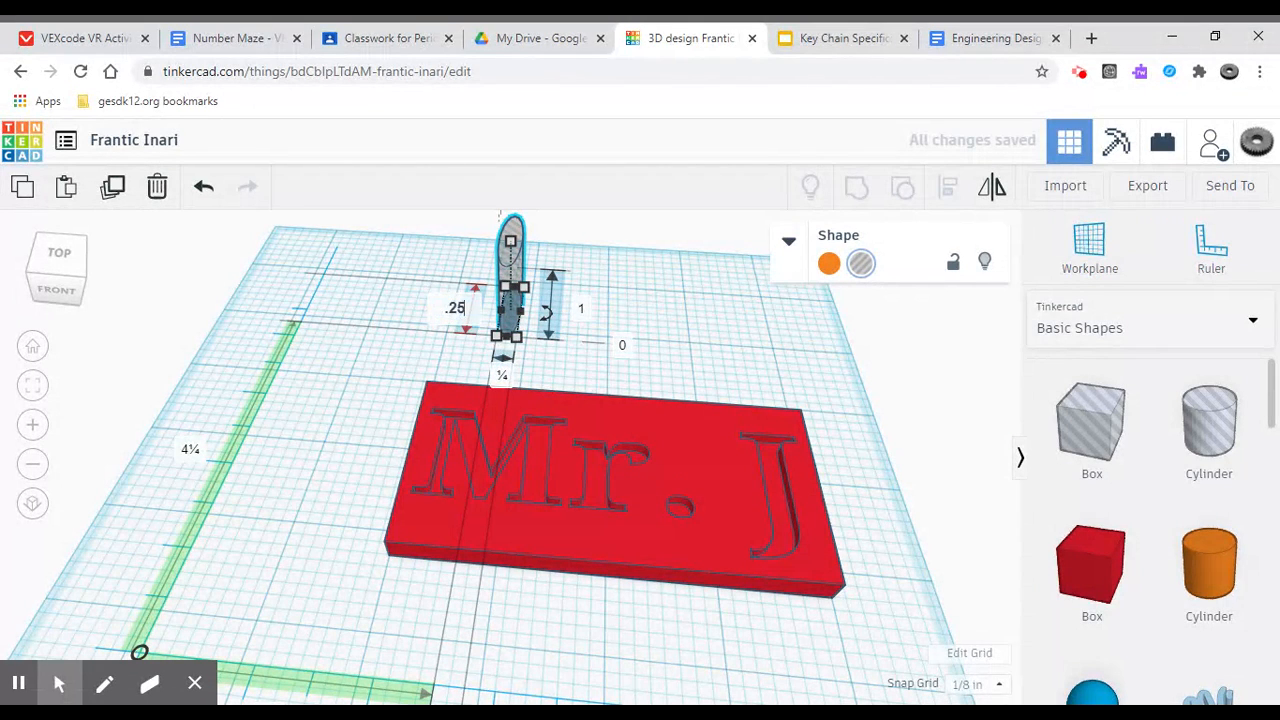
pyautogui.press('Return')
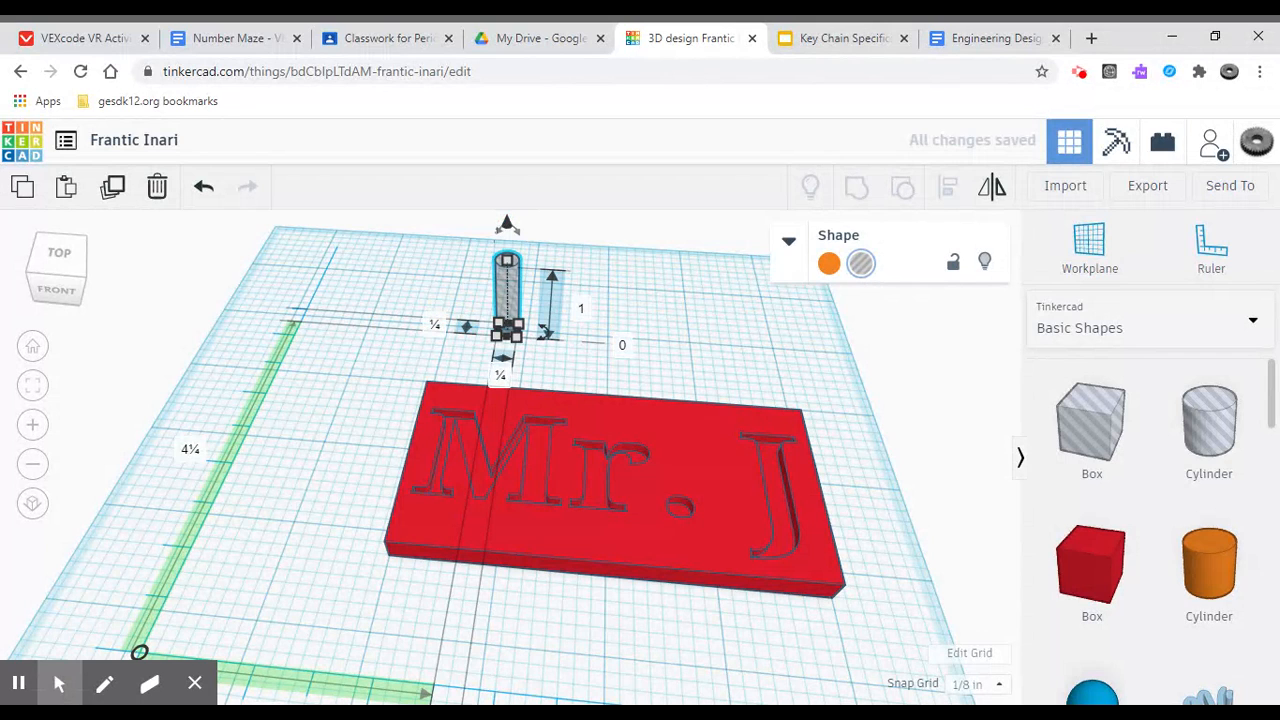
pyautogui.click(607, 305)
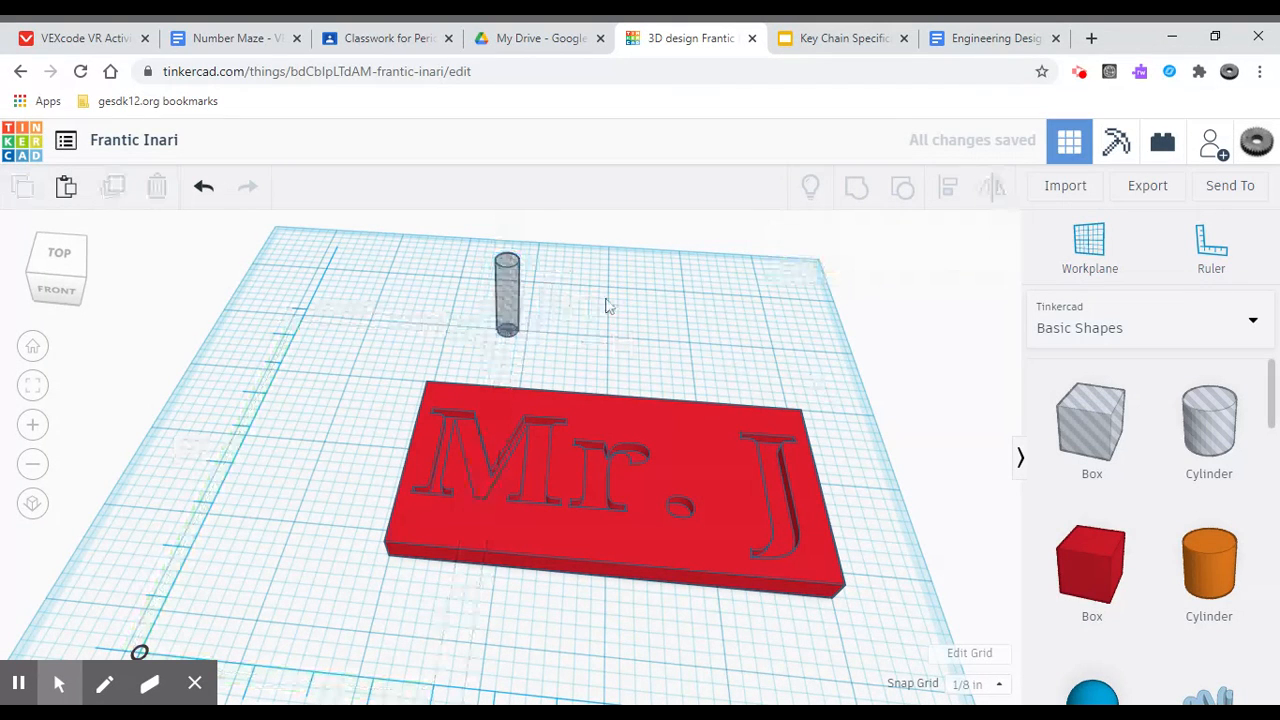
# Move the hole cylinder into the base's front-left corner and group both to cut the keyring hole.
pyautogui.moveTo(505, 295); pyautogui.dragTo(420, 506)
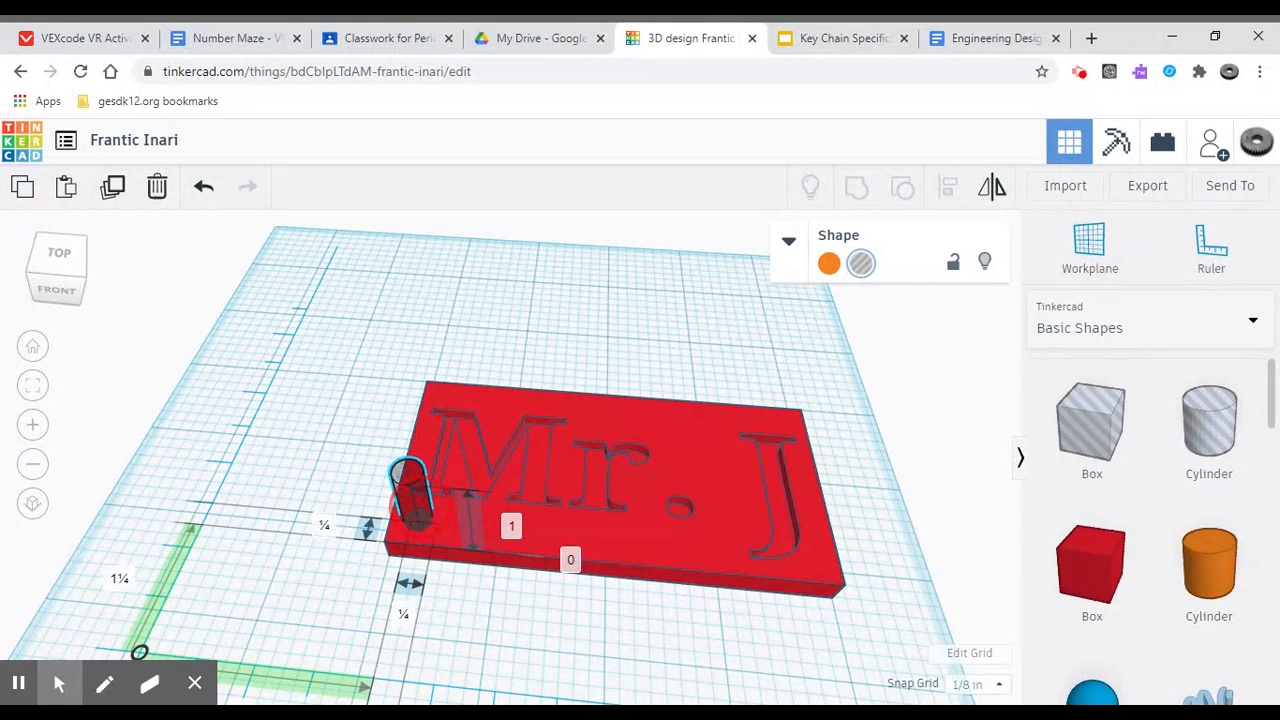
pyautogui.moveTo(420, 506); pyautogui.dragTo(420, 506)
pyautogui.moveTo(296, 370); pyautogui.dragTo(587, 632)
pyautogui.click(856, 186)
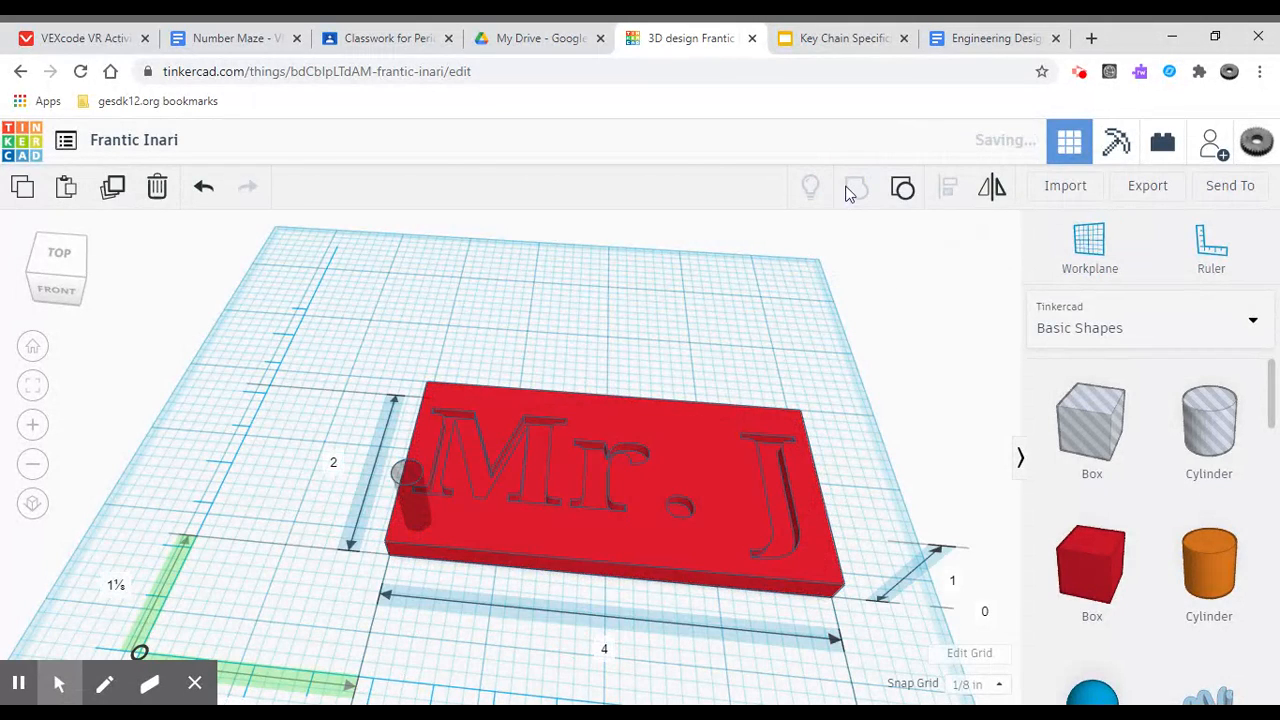
pyautogui.moveTo(868, 466)
pyautogui.mouseDown(button='right')
pyautogui.moveTo(877, 517)
pyautogui.moveTo(789, 304)
pyautogui.moveTo(922, 462)
pyautogui.moveTo(891, 457)
pyautogui.moveTo(874, 429)
pyautogui.moveTo(872, 463)
pyautogui.mouseUp(button='right')
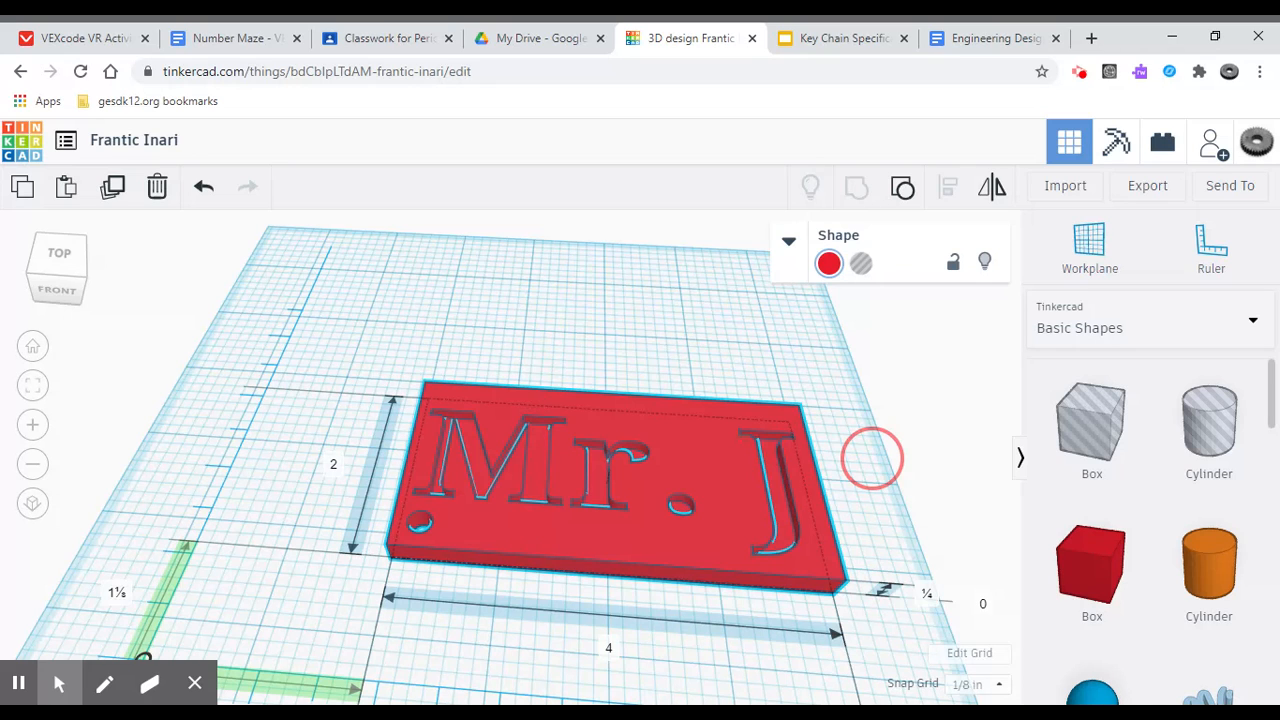
# Rename the design to the owner's last name followed by "Keychain".
pyautogui.moveTo(872, 458); pyautogui.dragTo(895, 484, button='right')
pyautogui.click(166, 141)
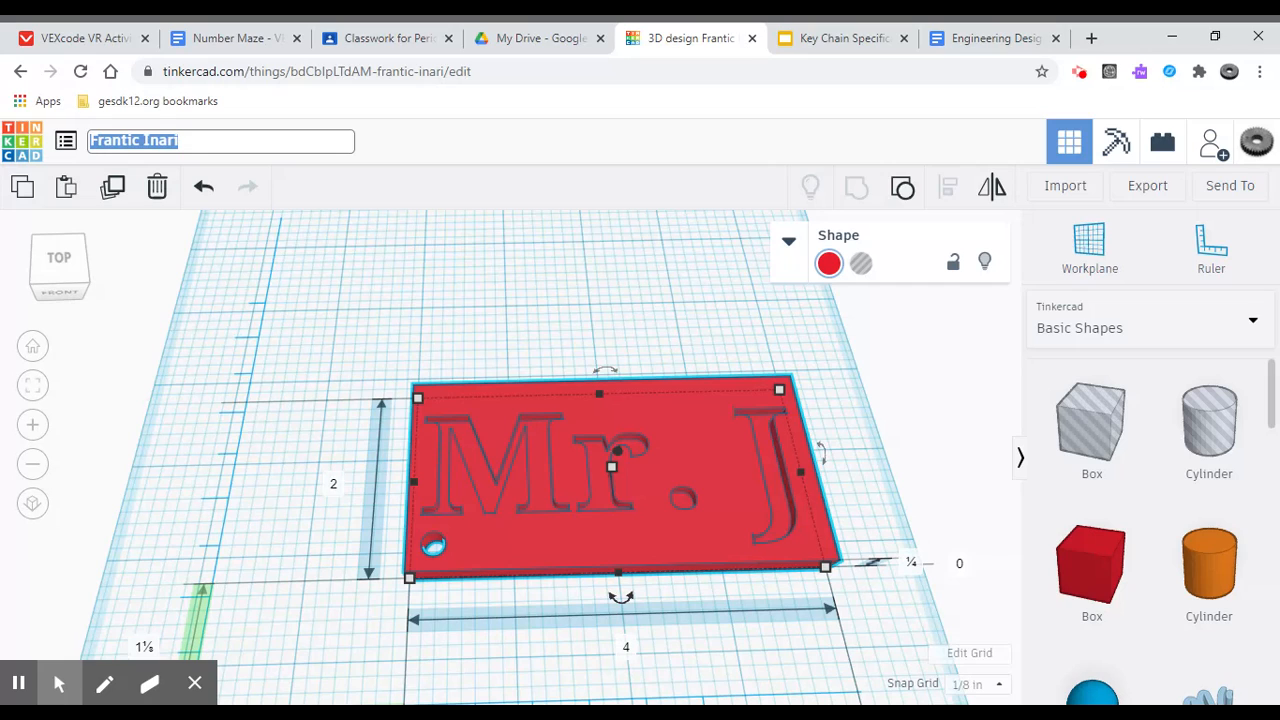
pyautogui.write('Jazeboski')
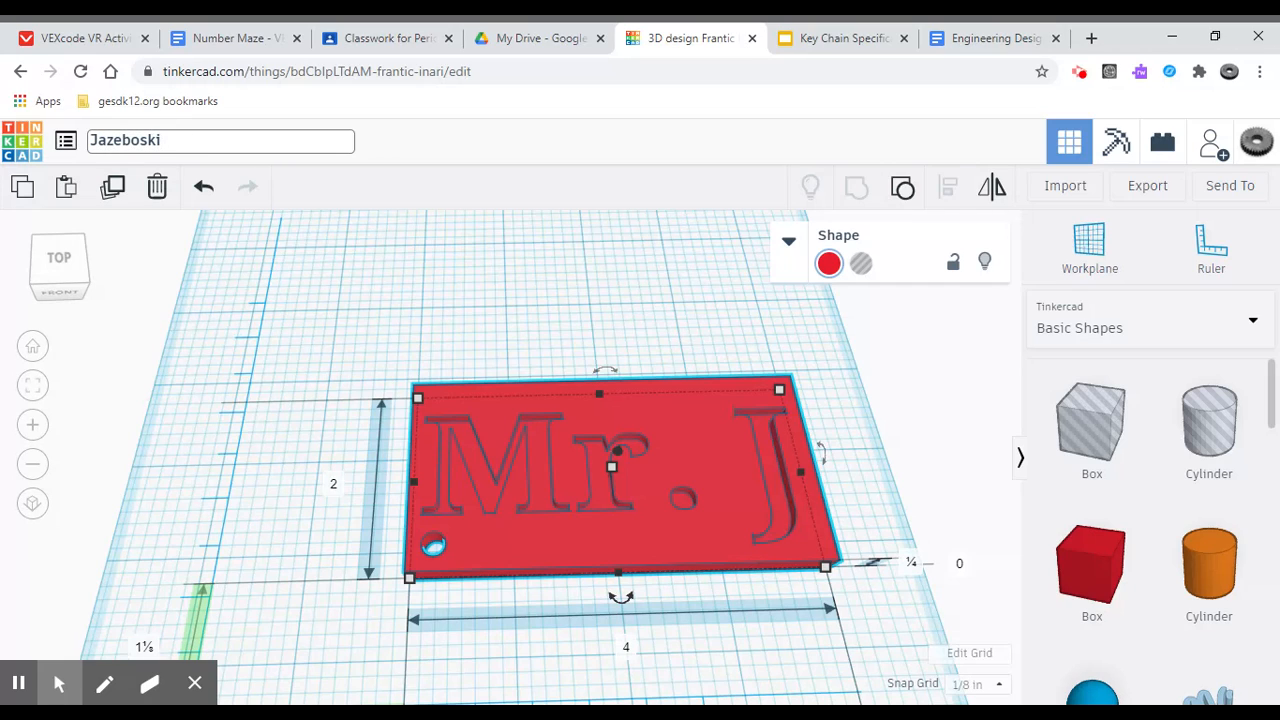
pyautogui.write(' Keyca')
pyautogui.write('hsi')
pyautogui.press('BackSpace')
pyautogui.write('n')
pyautogui.press('BackSpace')
pyautogui.press('BackSpace')
pyautogui.press('BackSpace')
pyautogui.press('BackSpace')
pyautogui.write('haib')
pyautogui.press('BackSpace')
pyautogui.write('n')
pyautogui.click(447, 158)
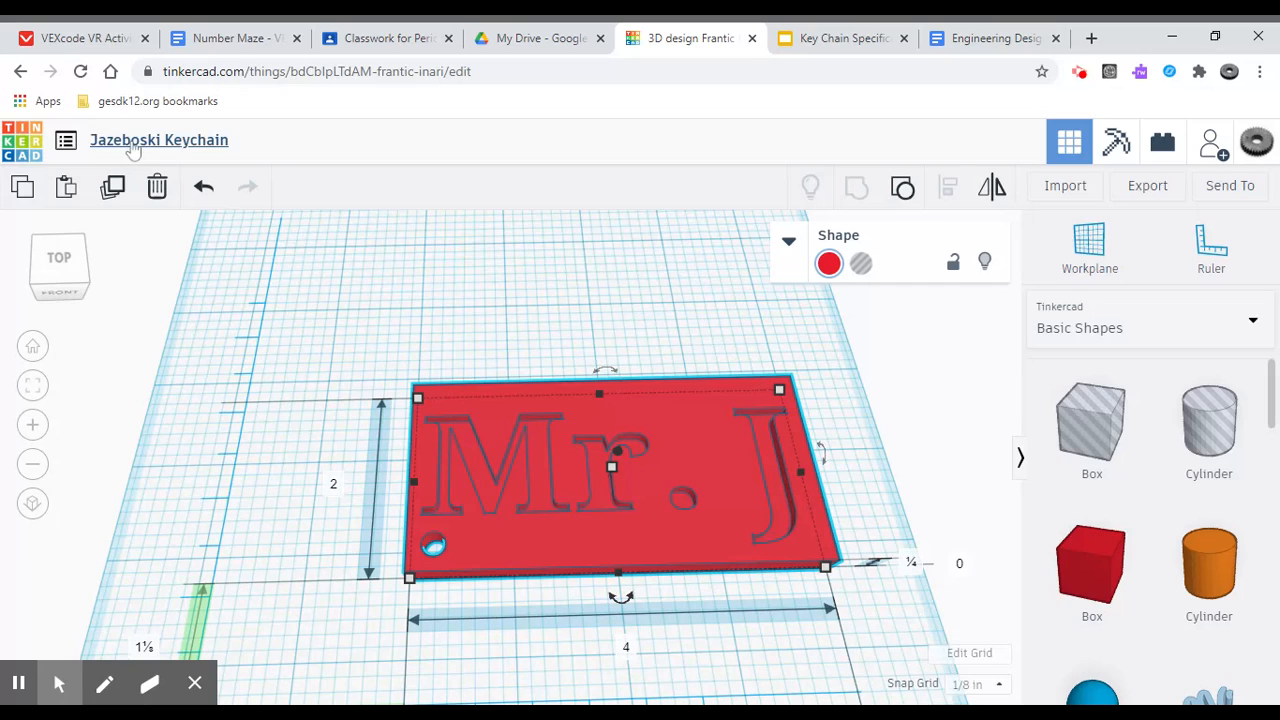
# Leave the editor for the dashboard and check the renamed keychain's thumbnail among the recent designs.
pyautogui.click(18, 148)
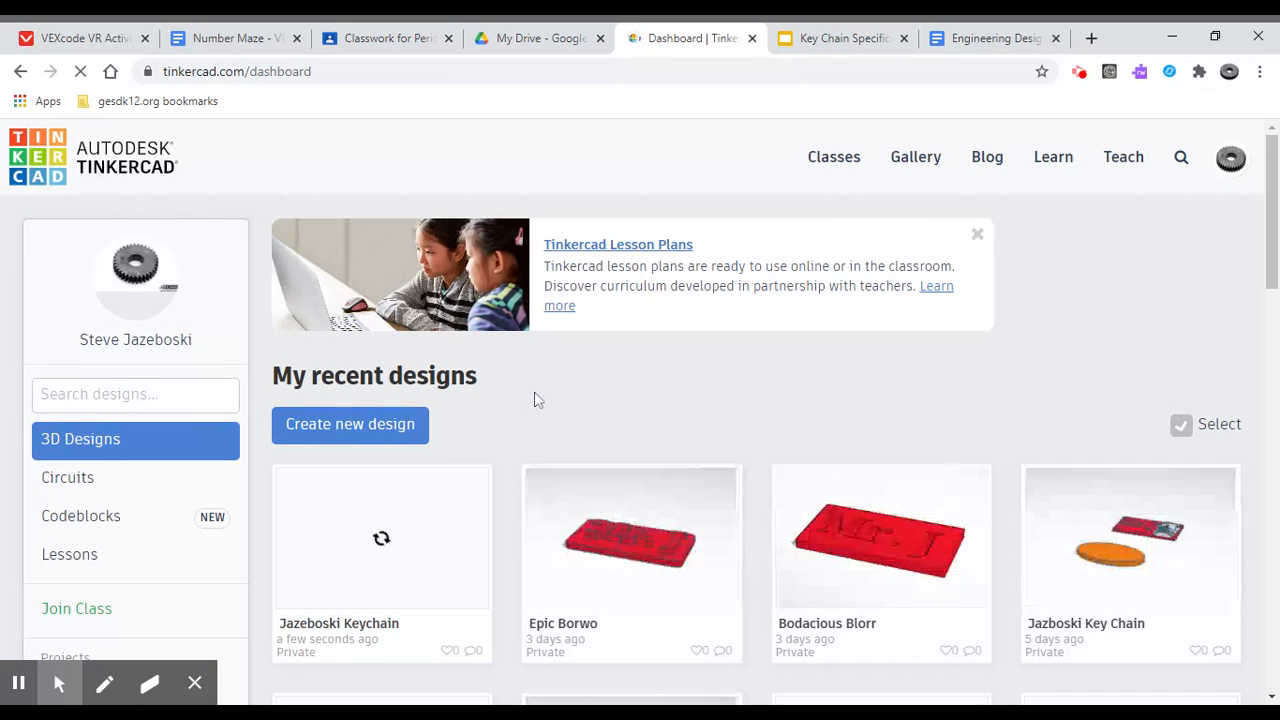
pyautogui.scroll(-1, 536, 399)
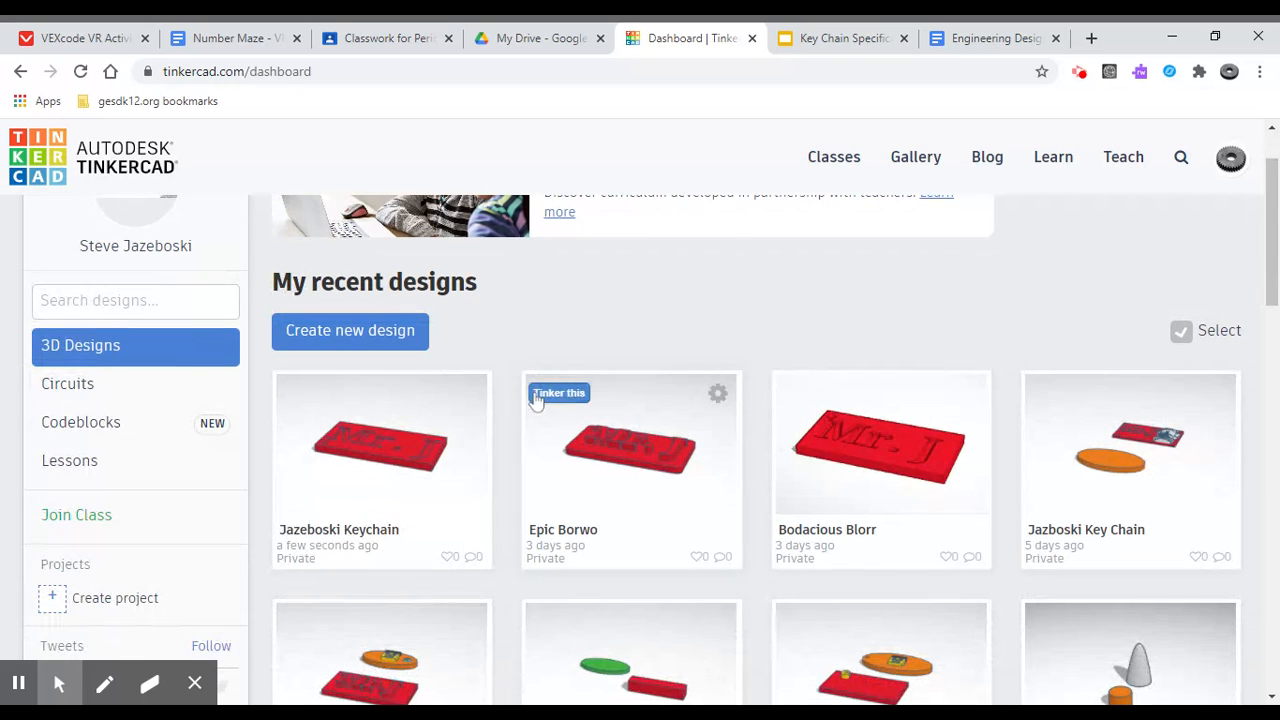
pyautogui.moveTo(454, 466)
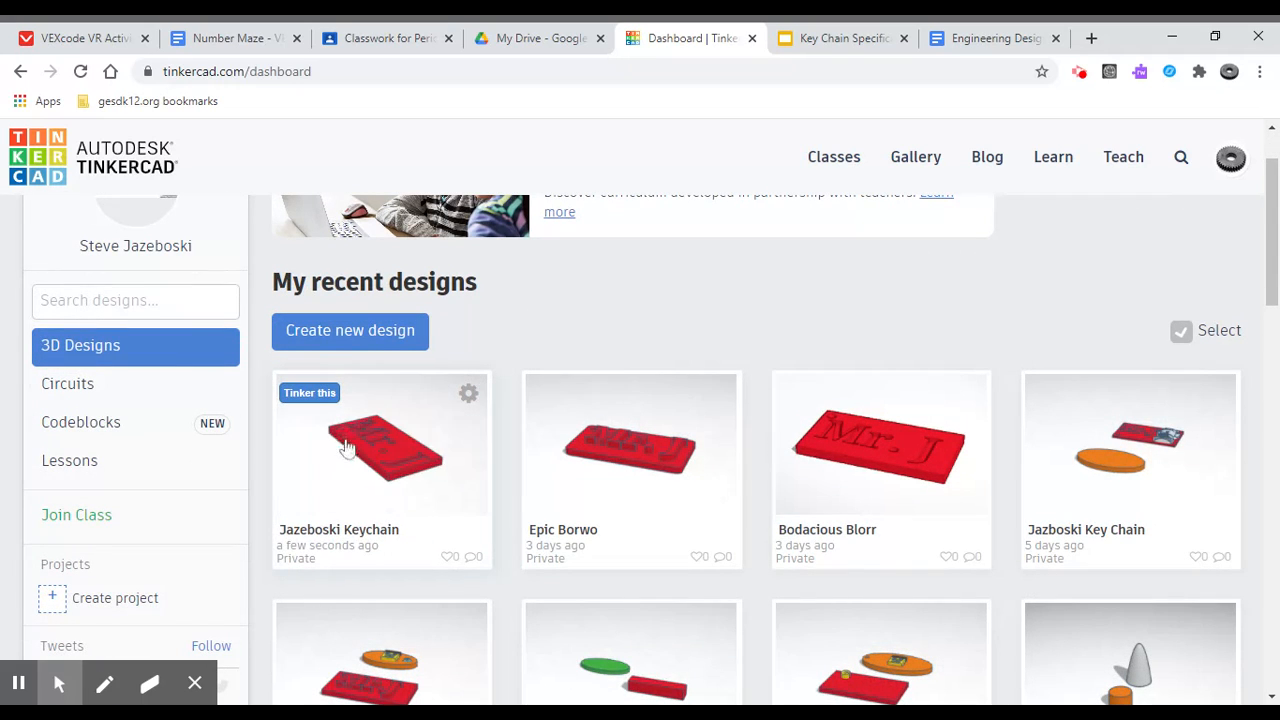